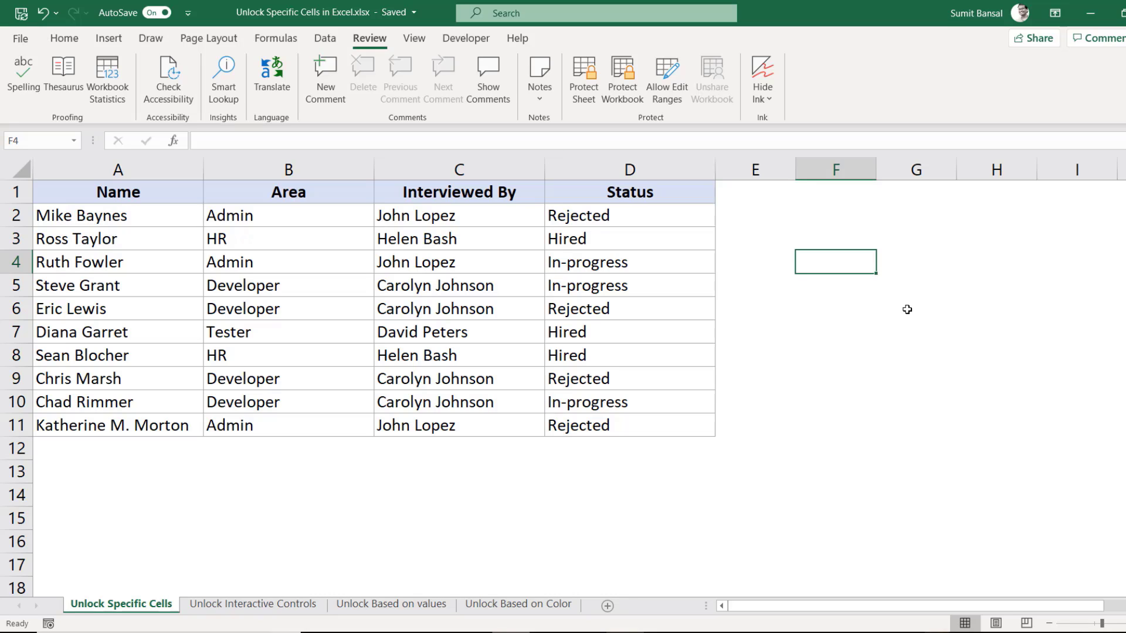
Enter "Lock" in cell F4 and "Protect" in cell F5
{"action": "type", "text": "Lock"}
{"action": "key", "text": "Return"}
{"action": "key", "text": "Return"}
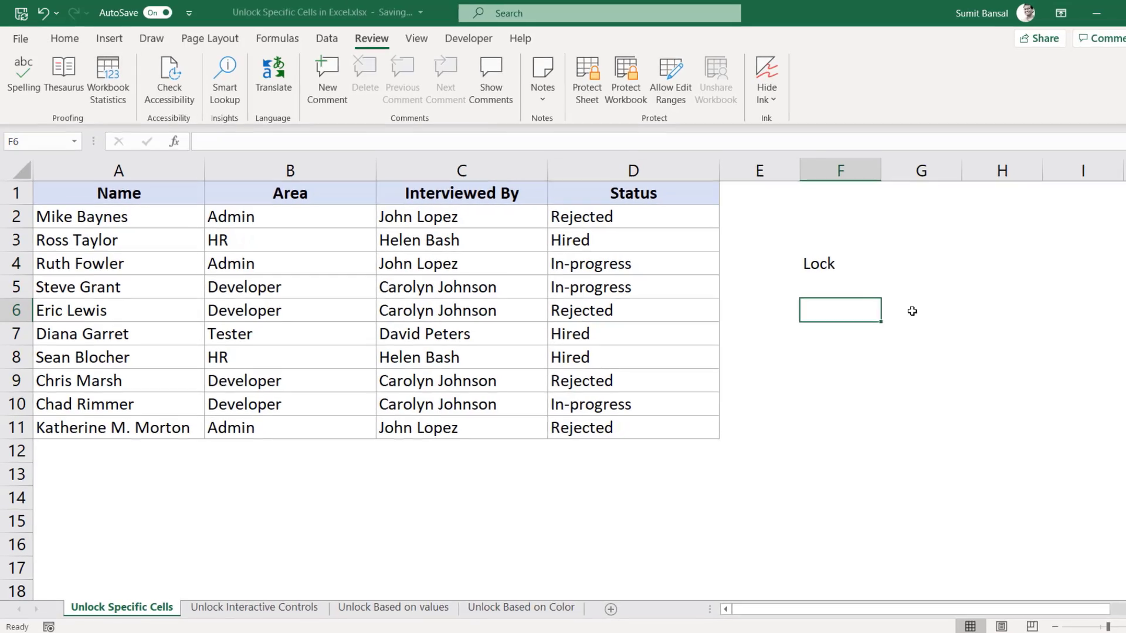
{"action": "key", "text": "Up"}
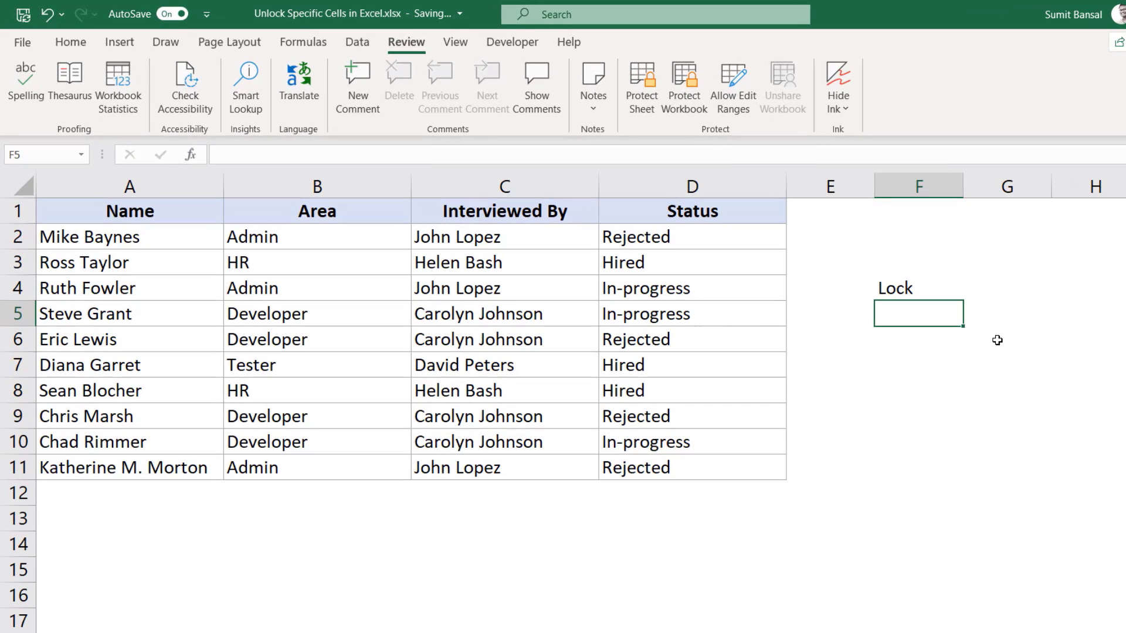
{"action": "type", "text": "Protect"}
{"action": "key", "text": "Return"}
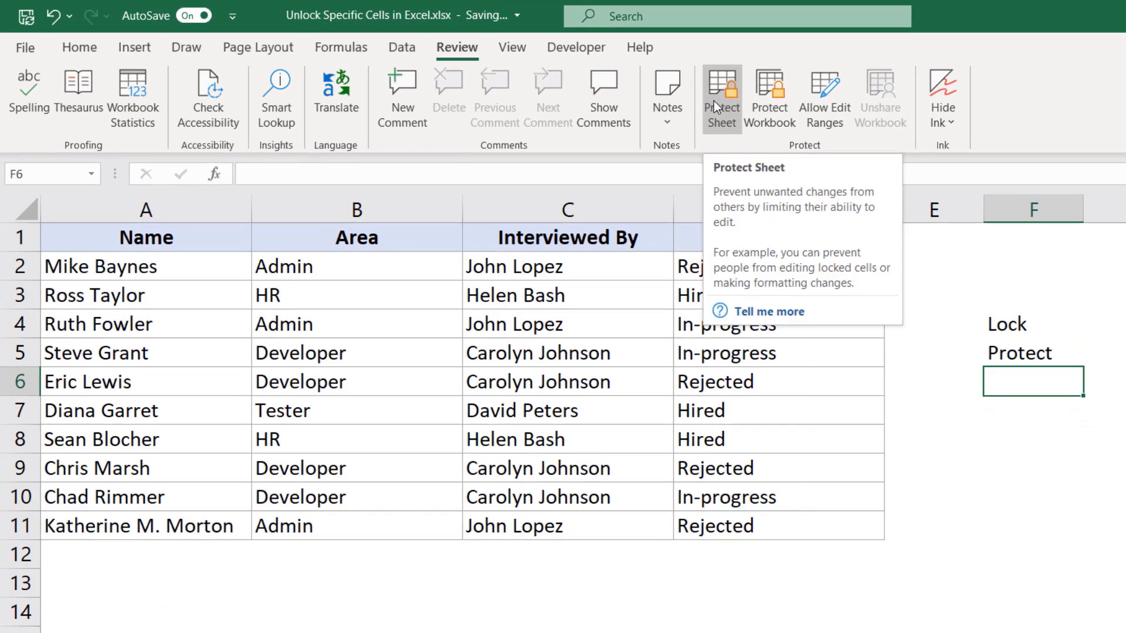
Protect the sheet without a password, keeping the default permissions for selecting locked and unlocked cells
{"action": "left_click", "coordinate": [628, 158]}
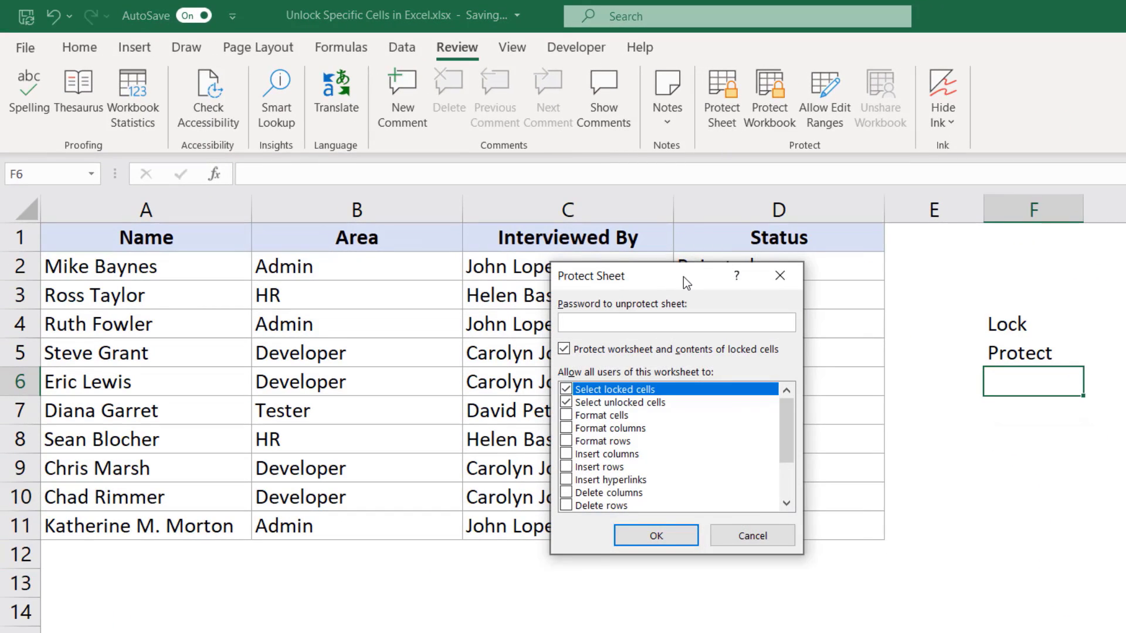
{"action": "left_click_drag", "start_coordinate": [683, 276], "coordinate": [734, 264]}
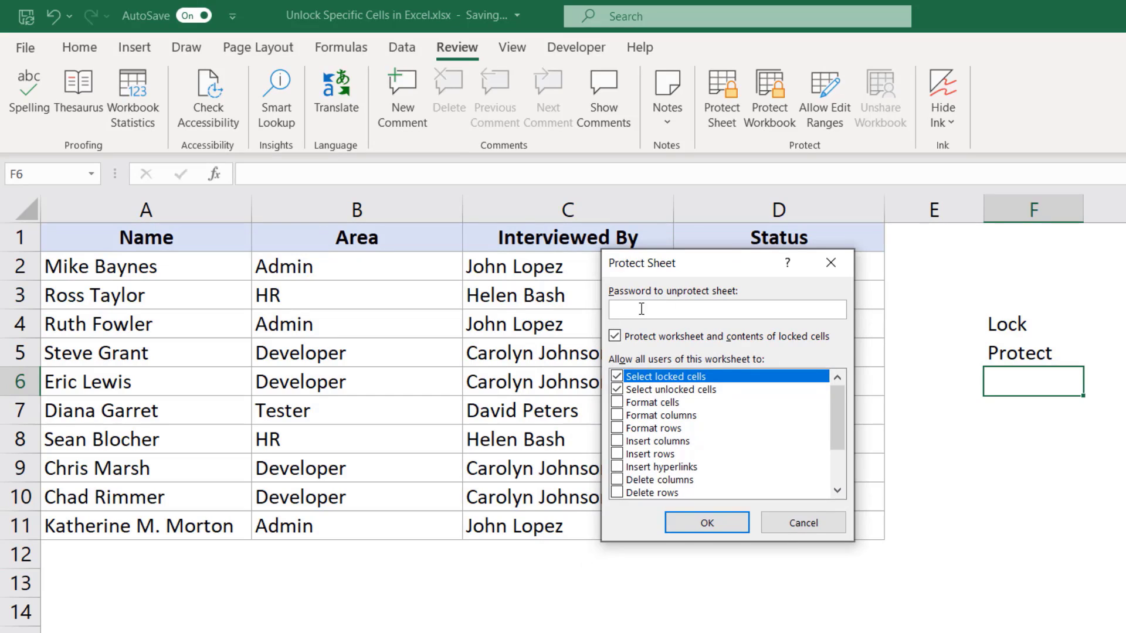
{"action": "left_click", "coordinate": [706, 523]}
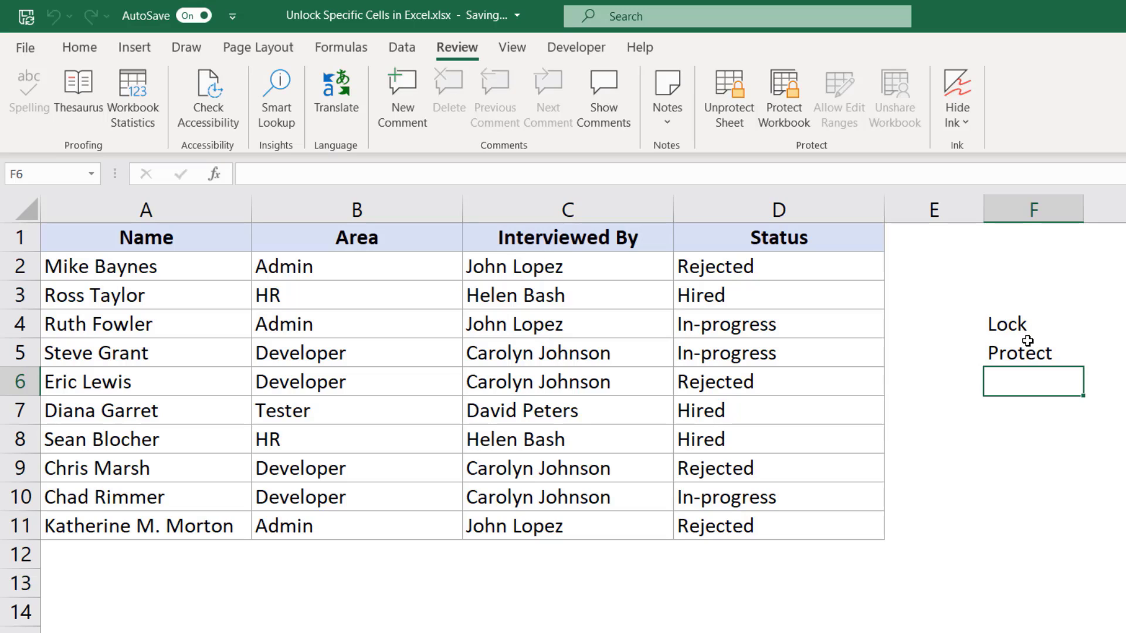
Try to edit Status cell D2 on the protected sheet, and unprotect the sheet
{"action": "double_click", "coordinate": [784, 263]}
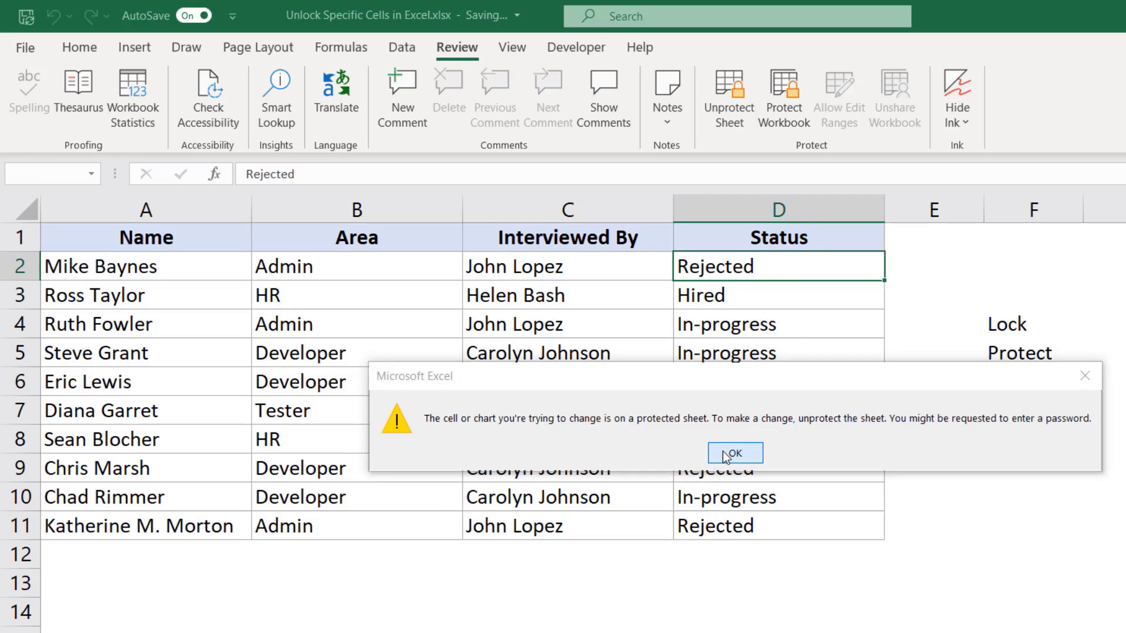
{"action": "left_click", "coordinate": [722, 452]}
{"action": "left_click", "coordinate": [730, 92]}
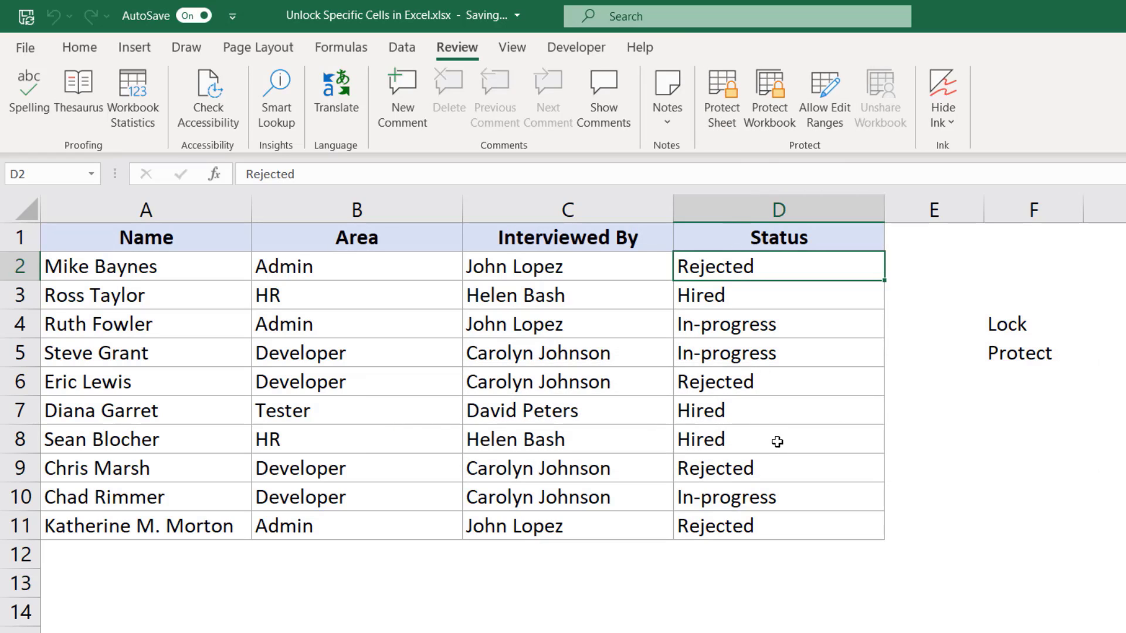
Remove the Locked property from Status cells D2:D11 and protect the sheet without a password, using the default permissions
{"action": "left_click_drag", "start_coordinate": [815, 272], "coordinate": [820, 521]}
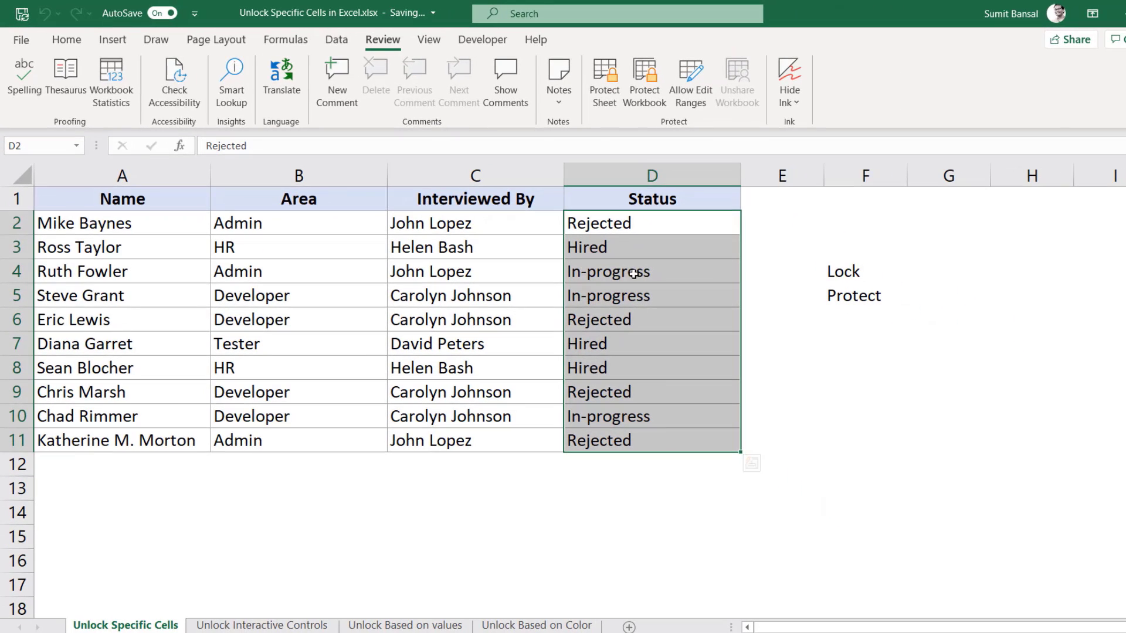
{"action": "right_click", "coordinate": [615, 226]}
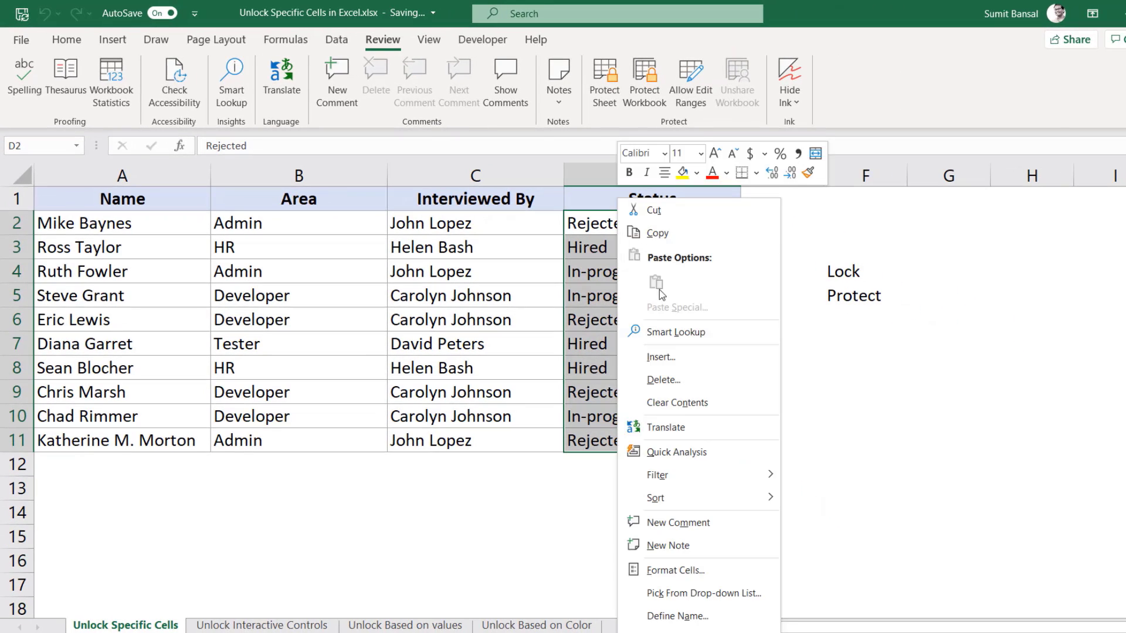
{"action": "left_click", "coordinate": [691, 575]}
{"action": "left_click_drag", "start_coordinate": [678, 264], "coordinate": [234, 142]}
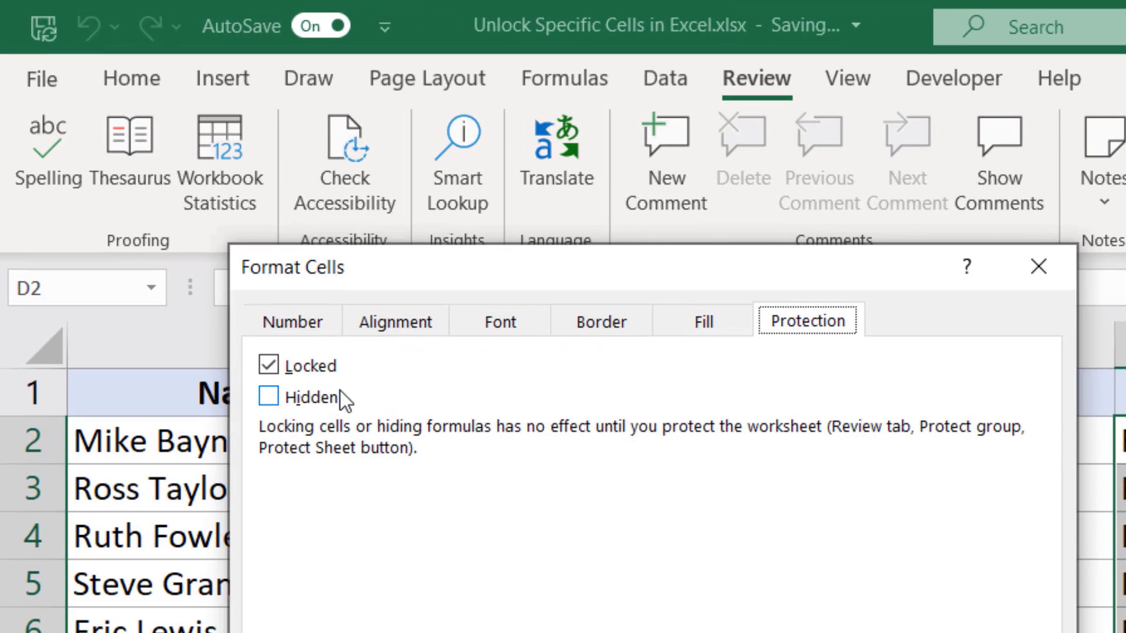
{"action": "left_click", "coordinate": [270, 366]}
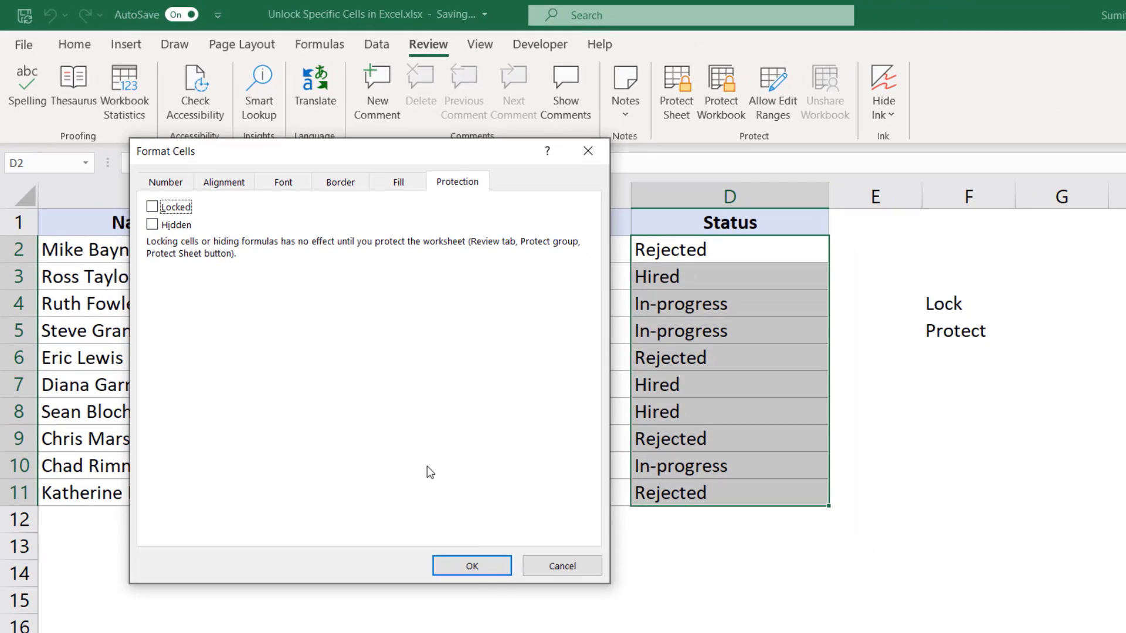
{"action": "left_click", "coordinate": [472, 566]}
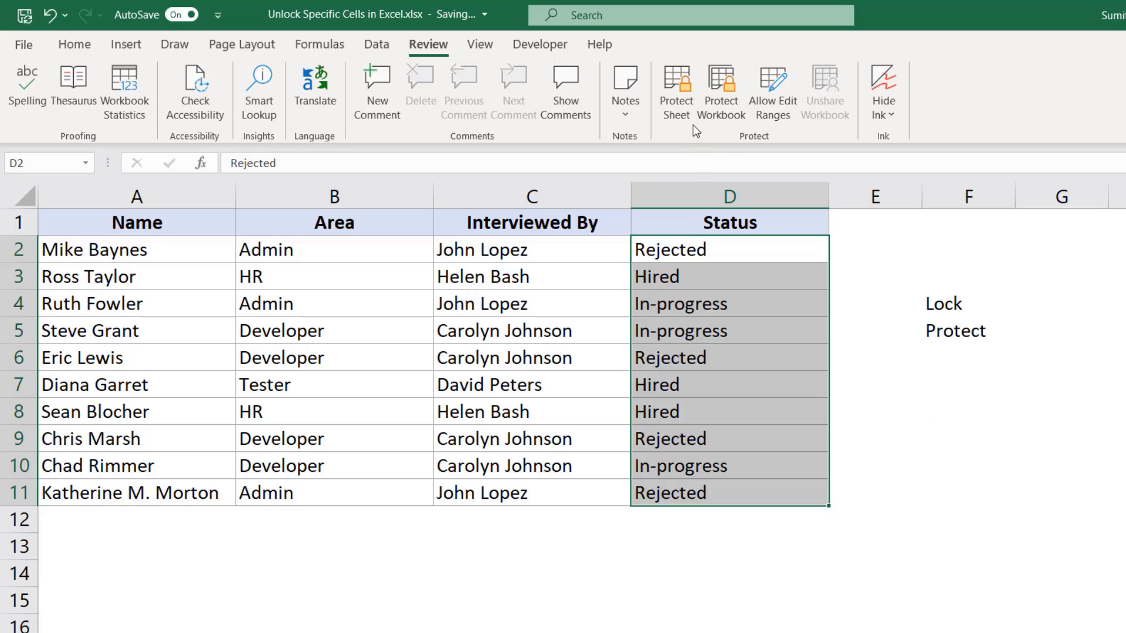
{"action": "left_click", "coordinate": [674, 100]}
{"action": "left_click", "coordinate": [662, 488]}
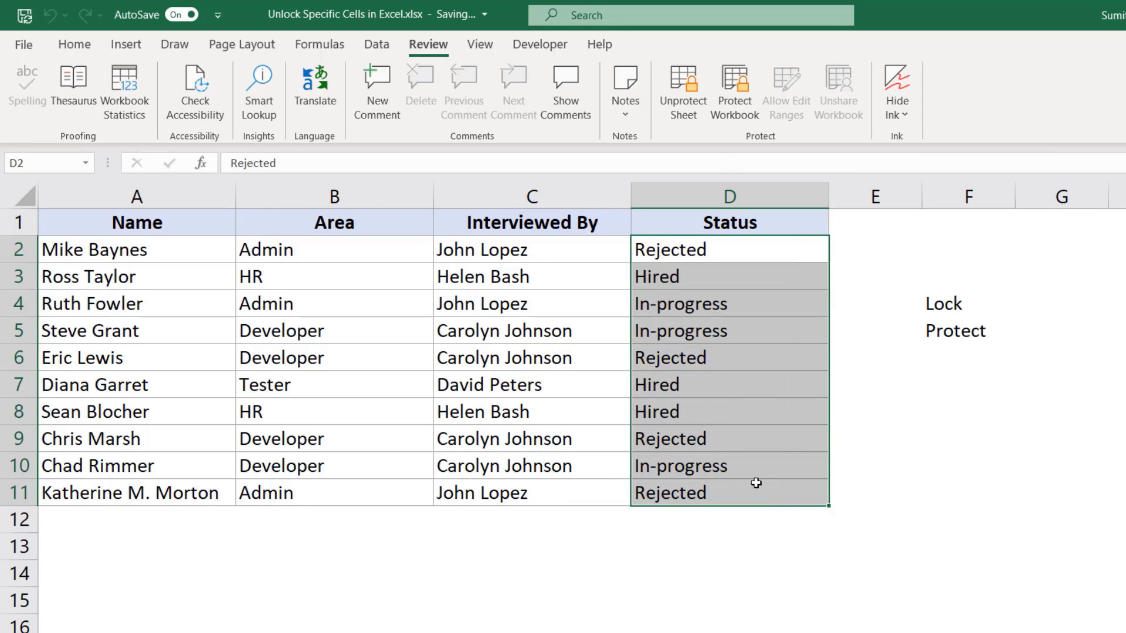
Try to edit the locked cells C2 and B3, dismissing each warning
{"action": "double_click", "coordinate": [496, 256]}
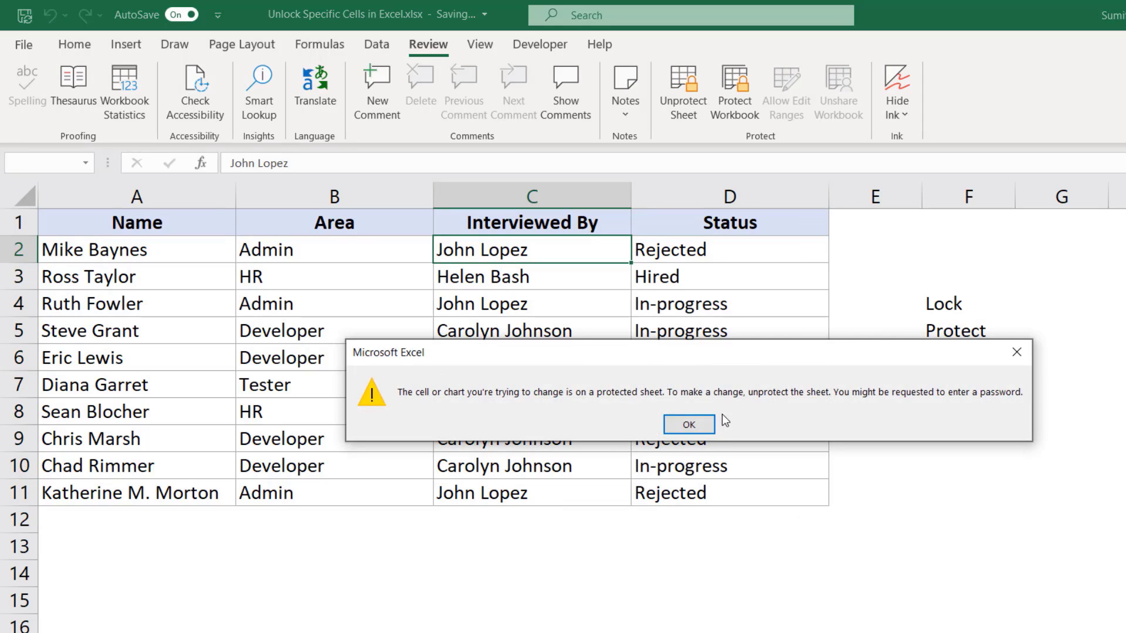
{"action": "left_click", "coordinate": [703, 427]}
{"action": "double_click", "coordinate": [317, 282]}
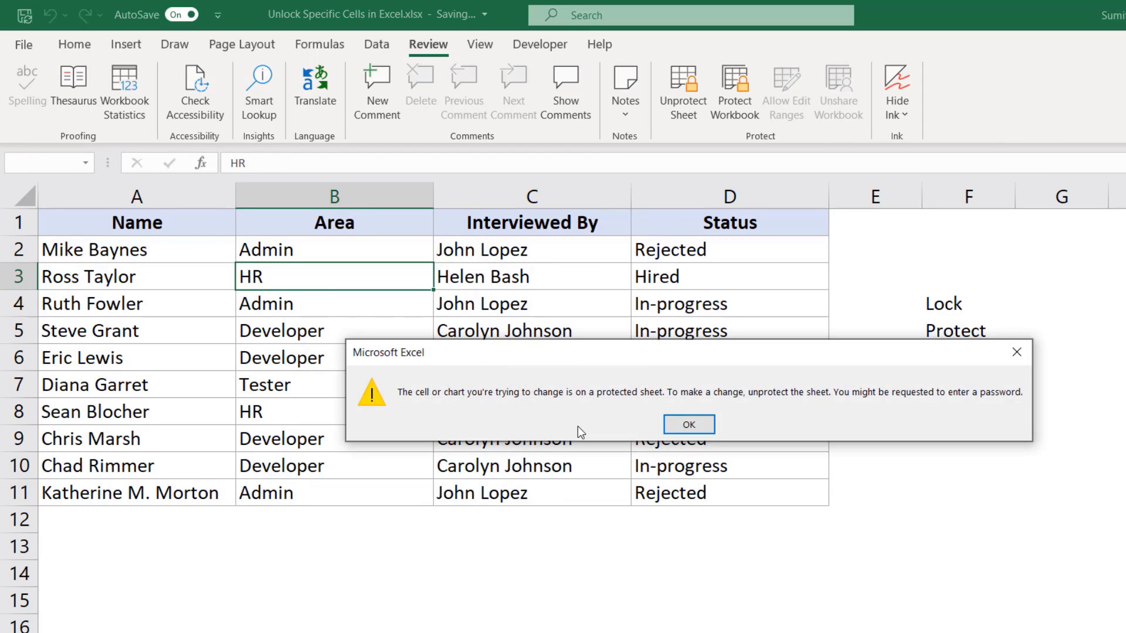
{"action": "left_click", "coordinate": [675, 436]}
{"action": "double_click", "coordinate": [741, 279]}
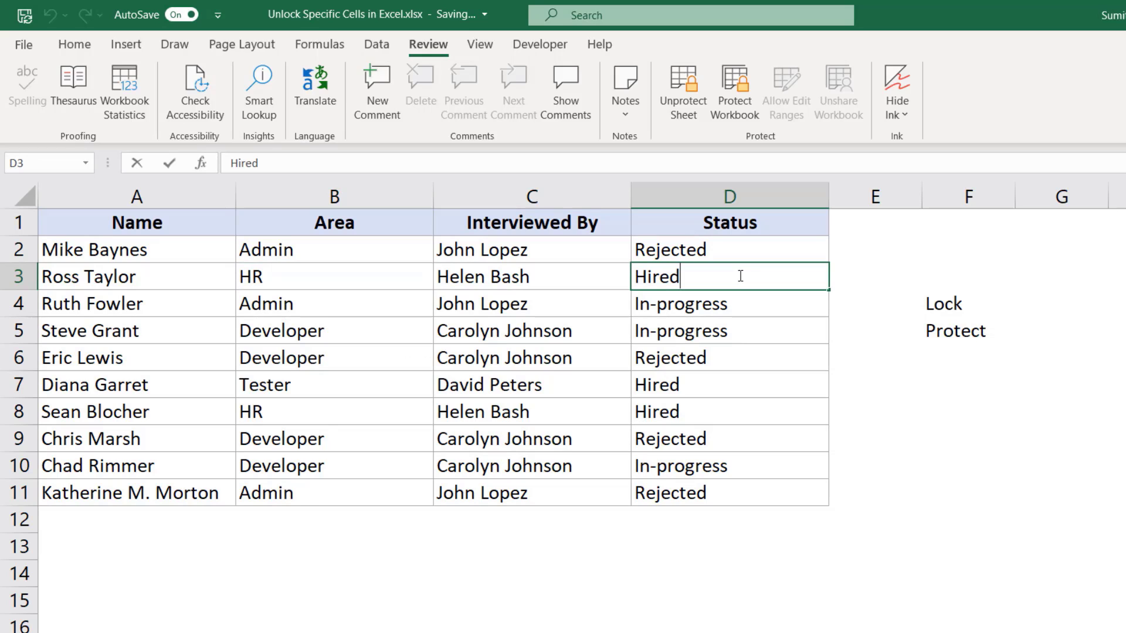
{"action": "double_click", "coordinate": [740, 280]}
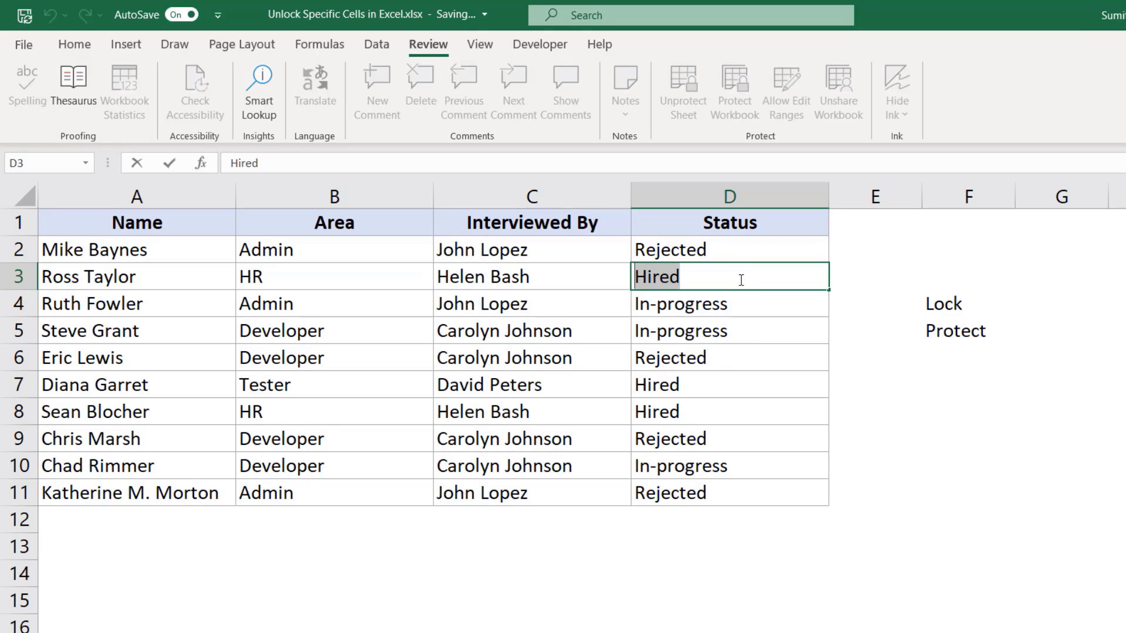
{"action": "key", "text": "Escape"}
Replace the Status entry in unlocked cell D4 with "Rejected"
{"action": "key", "text": "Up"}
{"action": "key", "text": "Down"}
{"action": "key", "text": "Down"}
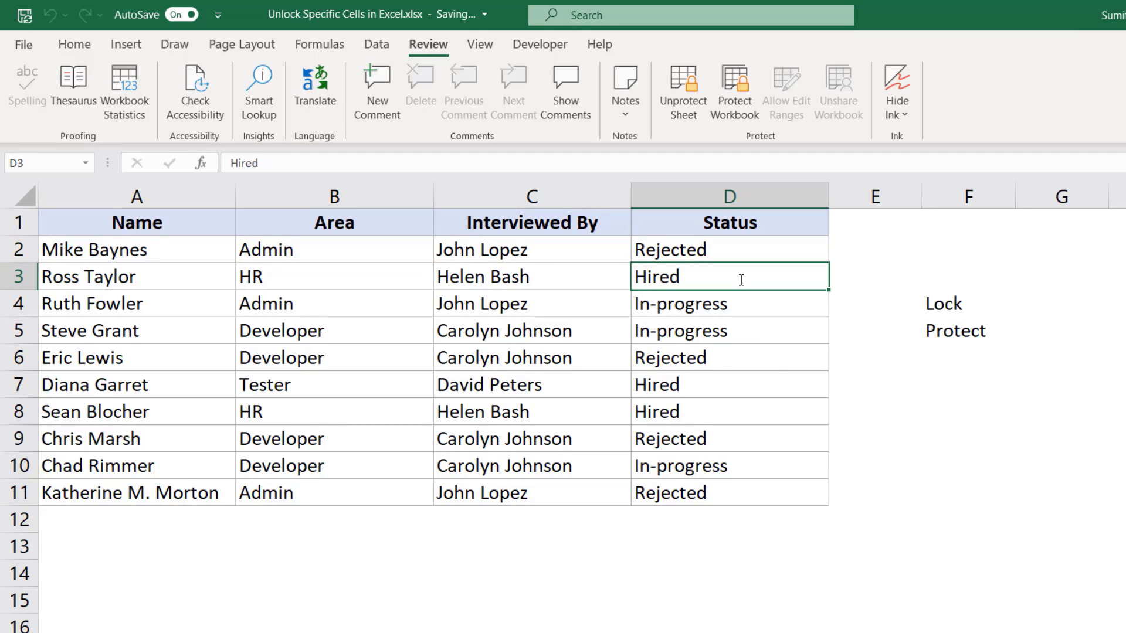
{"action": "key", "text": "F2"}
{"action": "key", "text": "ctrl+shift+Left"}
{"action": "key", "text": "ctrl+shift+Left"}
{"action": "key", "text": "ctrl+shift+Left"}
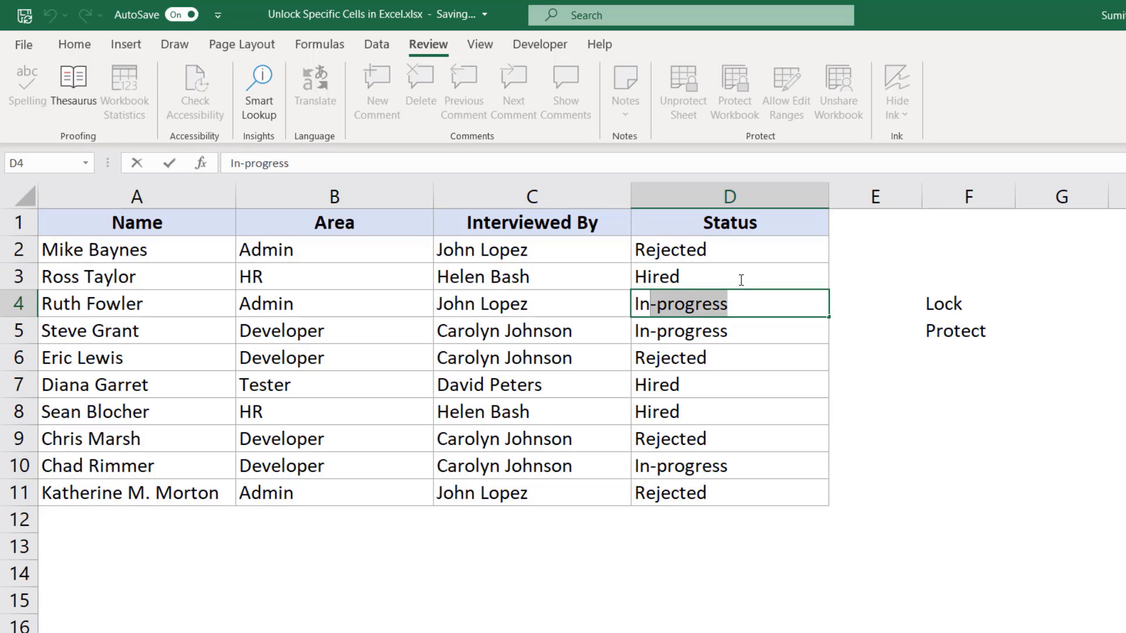
{"action": "type", "text": "Rejected"}
{"action": "key", "text": "Return"}
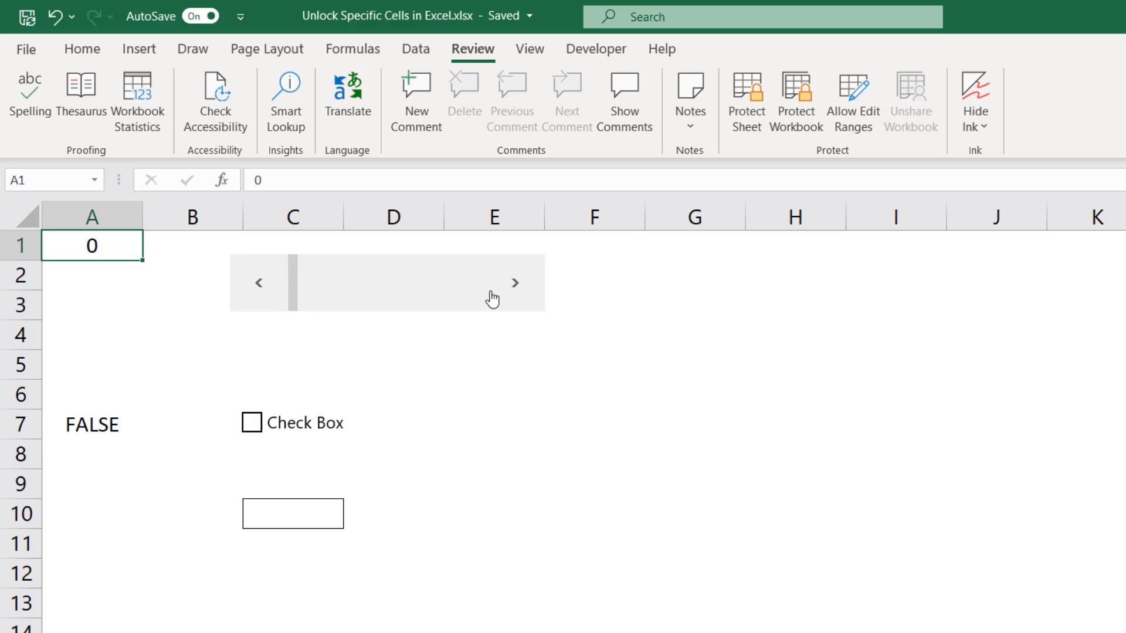
On the interactive controls sheet, step the scroll bar up to 3 and back to 2, and toggle the check box on and off
{"action": "left_click", "coordinate": [518, 286]}
{"action": "left_click", "coordinate": [518, 286]}
{"action": "left_click", "coordinate": [519, 287]}
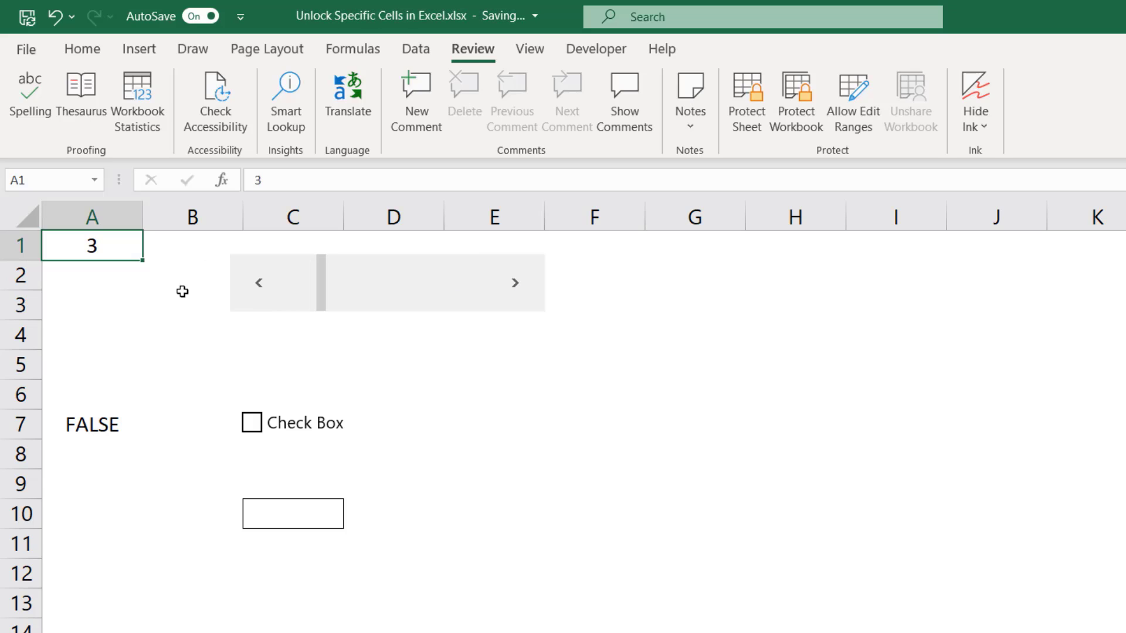
{"action": "left_click", "coordinate": [245, 296]}
{"action": "left_click", "coordinate": [252, 426]}
{"action": "left_click", "coordinate": [255, 431]}
Choose Yes from the drop-down list in cell C10
{"action": "left_click", "coordinate": [324, 515]}
{"action": "left_click", "coordinate": [352, 520]}
{"action": "left_click", "coordinate": [329, 541]}
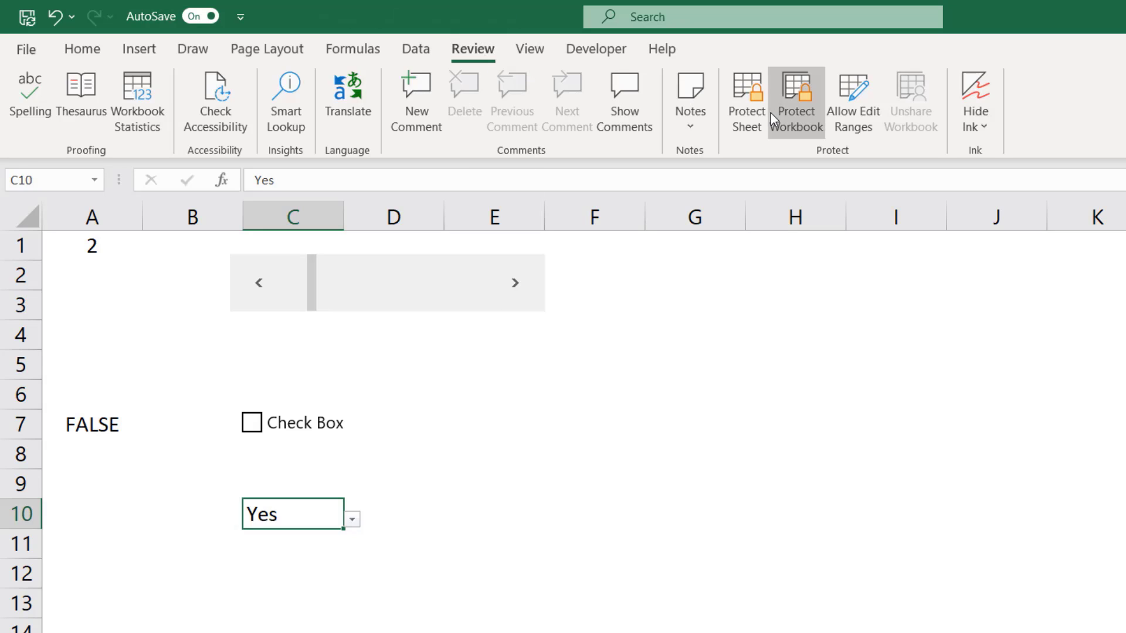
Protect the controls sheet without a password and try to move the scroll bar in both directions
{"action": "left_click", "coordinate": [754, 111]}
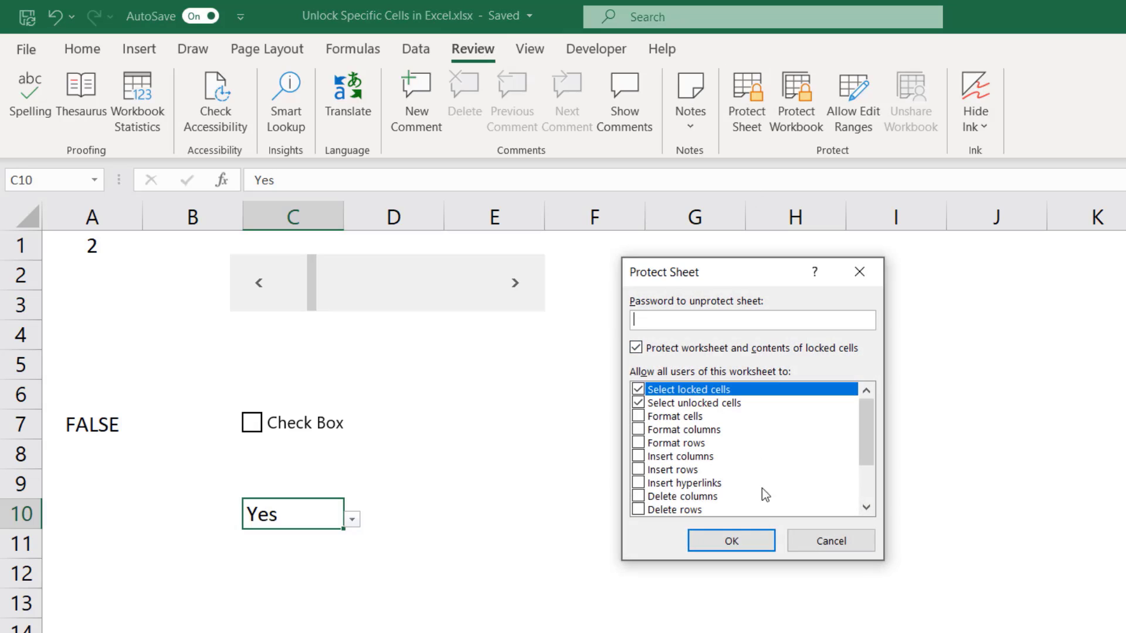
{"action": "left_click", "coordinate": [752, 540]}
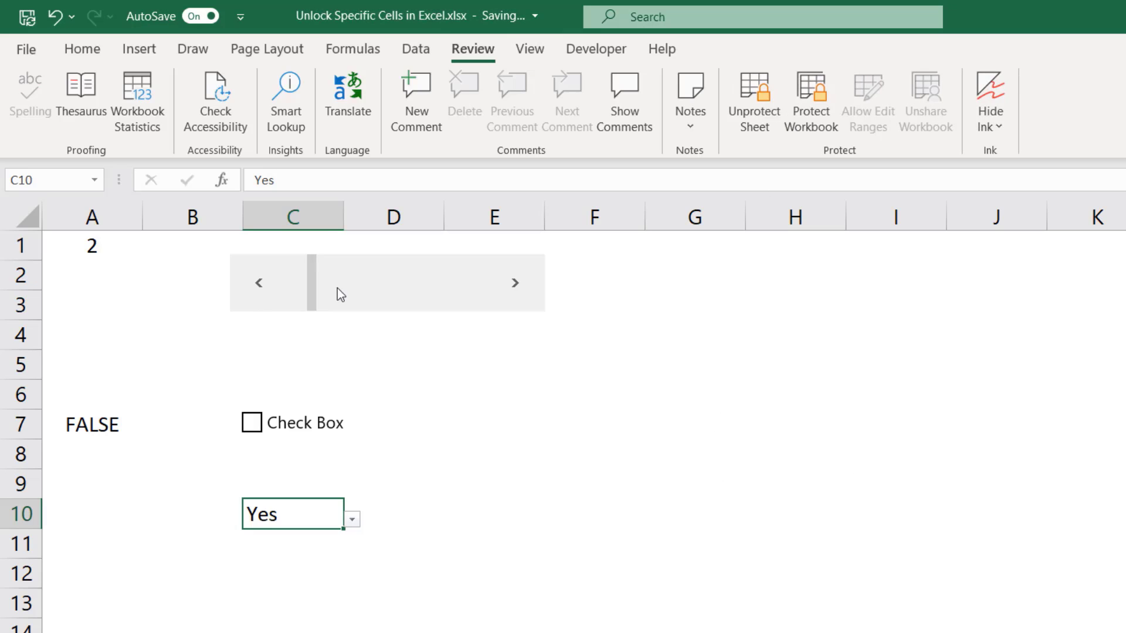
{"action": "left_click", "coordinate": [515, 283]}
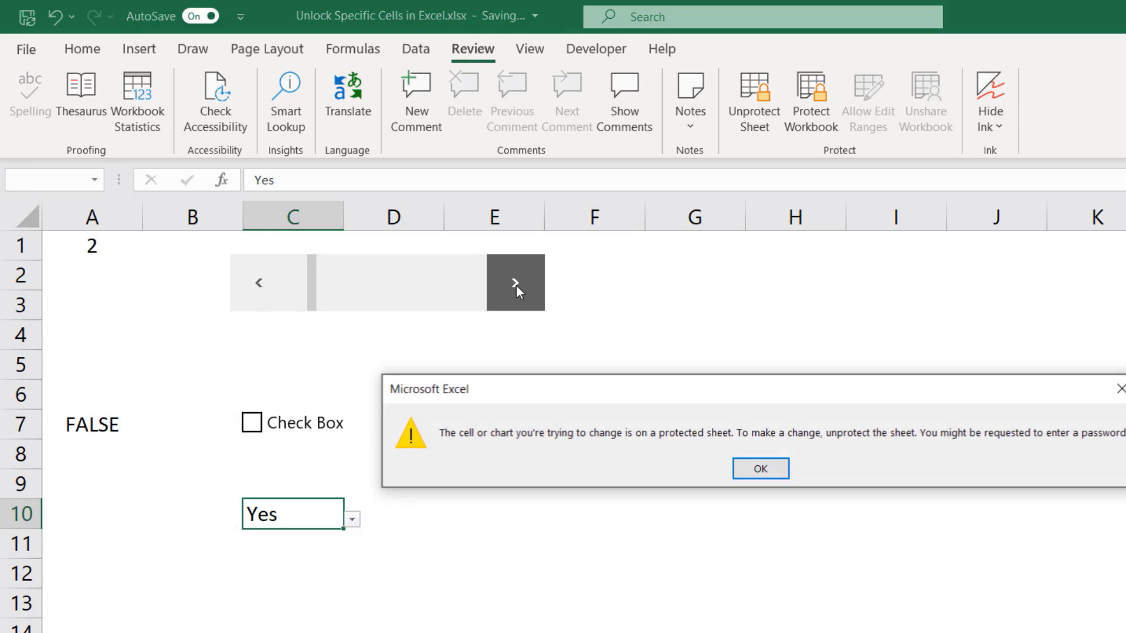
{"action": "left_click", "coordinate": [775, 466]}
{"action": "left_click", "coordinate": [276, 295]}
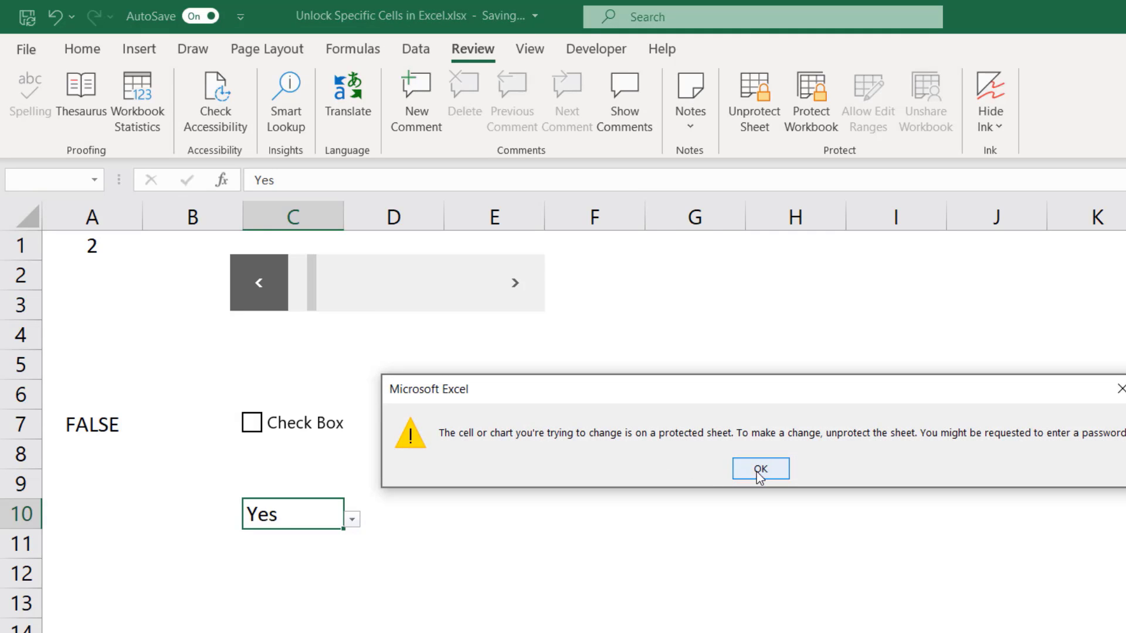
{"action": "left_click", "coordinate": [757, 471]}
Try to tick the check box and to choose another option from the drop-down list in C10
{"action": "left_click", "coordinate": [258, 433]}
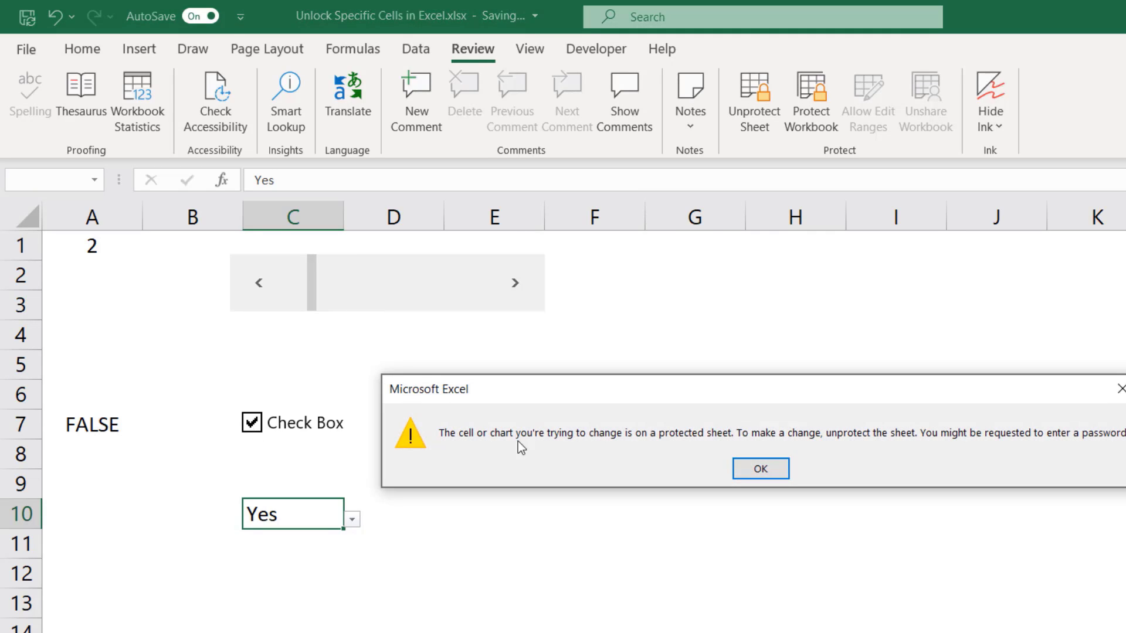
{"action": "left_click", "coordinate": [746, 472]}
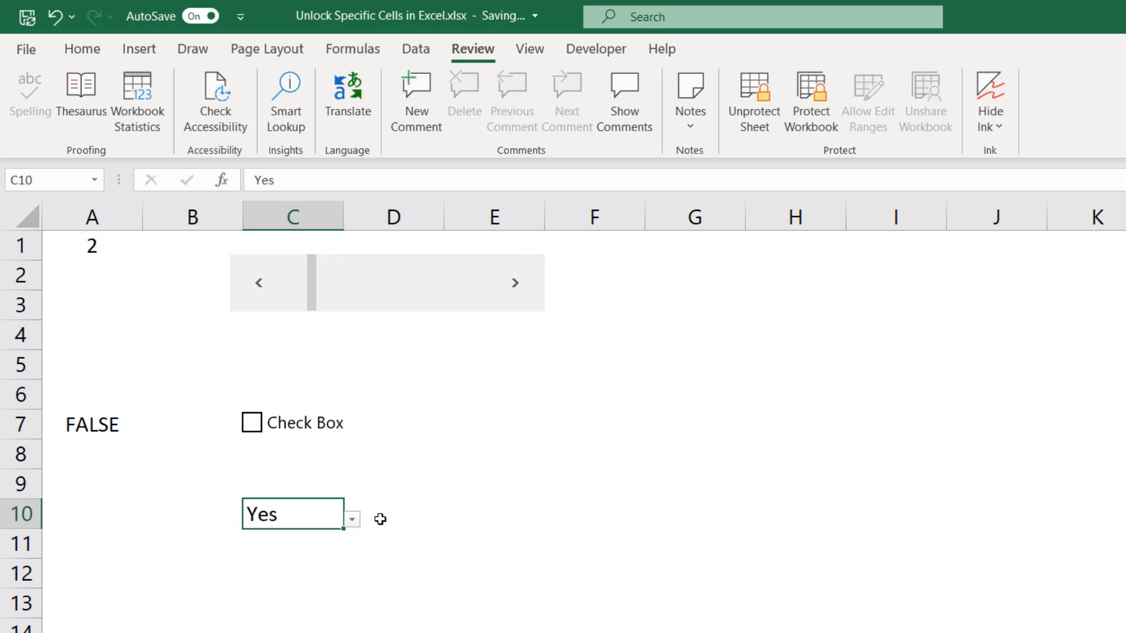
{"action": "left_click", "coordinate": [352, 519]}
{"action": "left_click", "coordinate": [337, 556]}
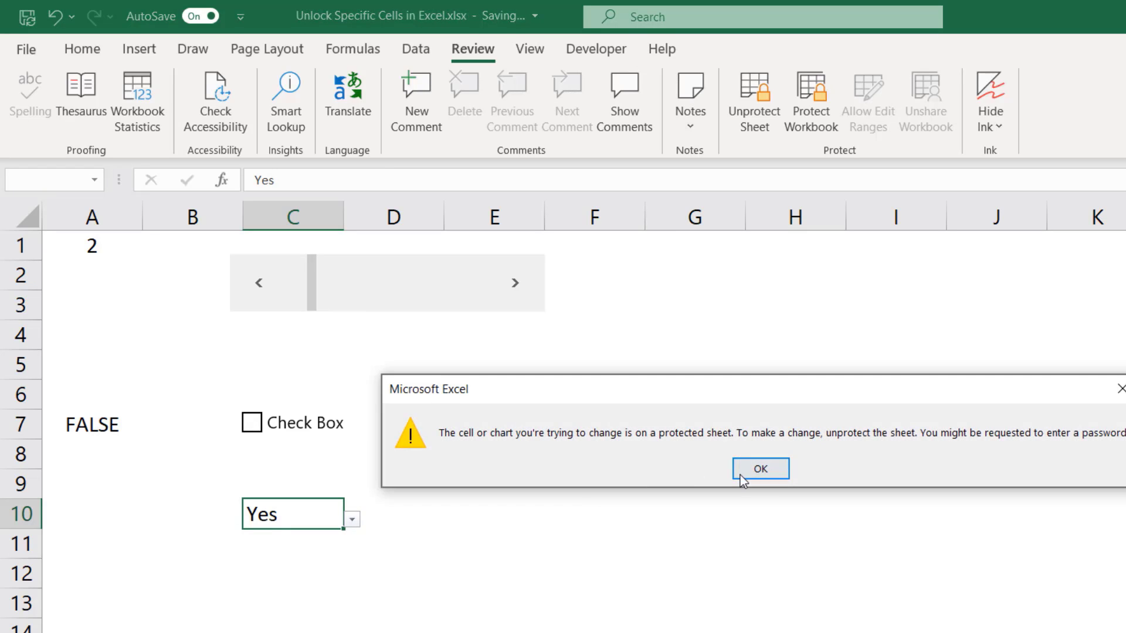
{"action": "left_click", "coordinate": [756, 468]}
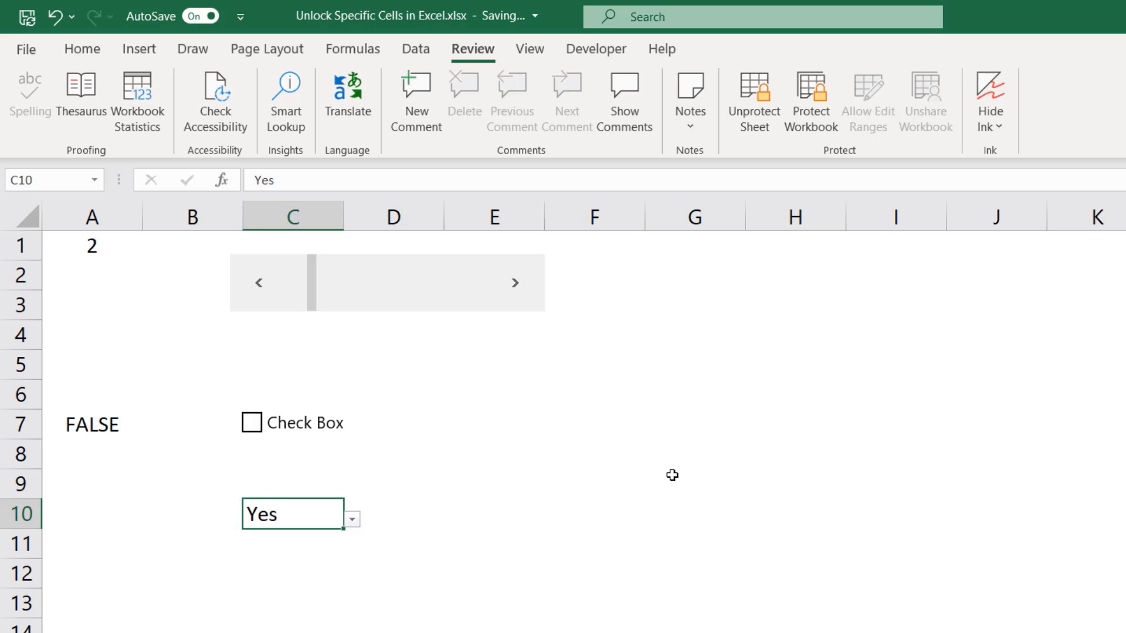
Unprotect the controls sheet and step the scroll bar down twice and back up to 3
{"action": "left_click", "coordinate": [744, 122]}
{"action": "left_click", "coordinate": [249, 298]}
{"action": "left_click", "coordinate": [247, 285]}
{"action": "left_click", "coordinate": [516, 284]}
{"action": "left_click", "coordinate": [516, 285]}
{"action": "left_click", "coordinate": [516, 285]}
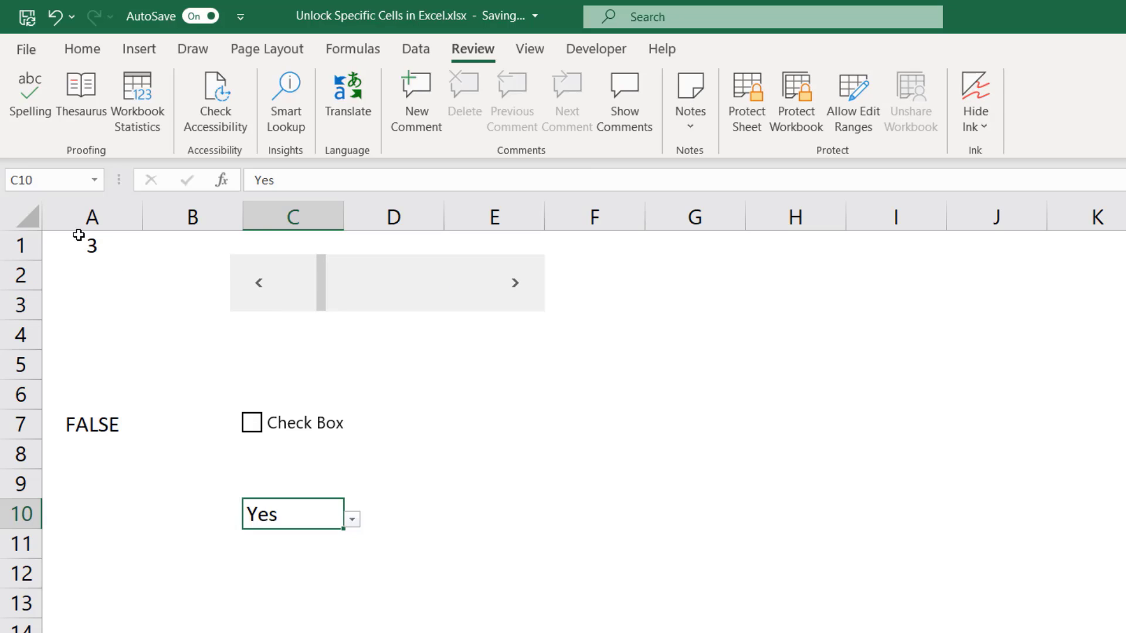
Toggle the check box on and off to check its linked cell A7
{"action": "left_click", "coordinate": [252, 433]}
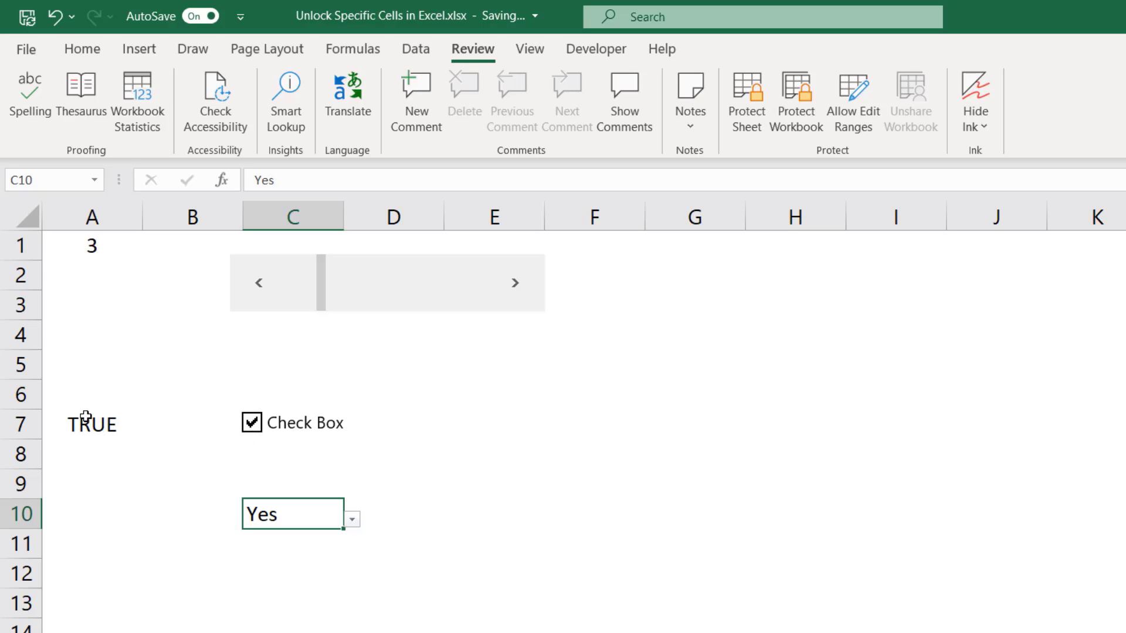
{"action": "left_click", "coordinate": [259, 426]}
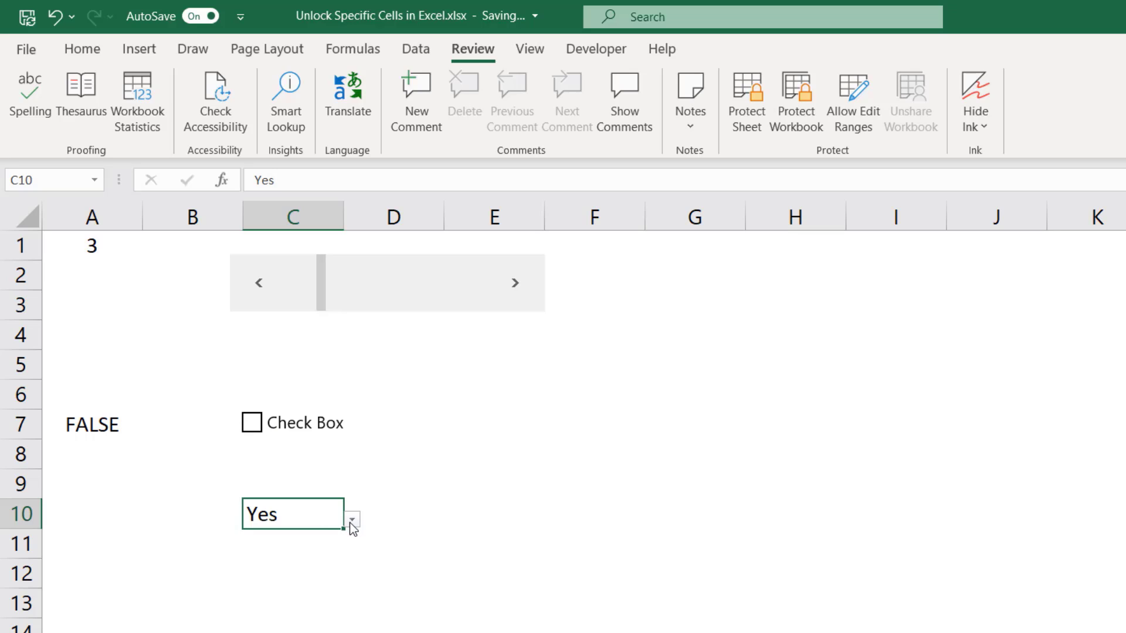
Unlock the scroll bar's linked cell A1, the check box's linked cell A7 and the drop-down cell C10 together in the cell protection settings
{"action": "left_click", "coordinate": [108, 427]}
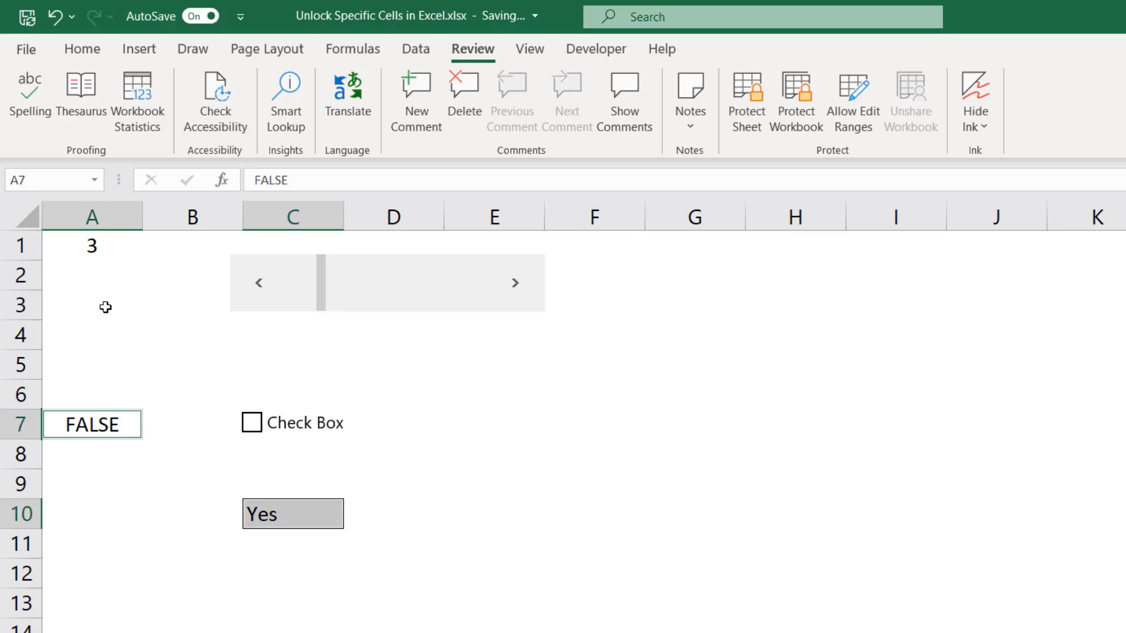
{"action": "left_click", "coordinate": [94, 246]}
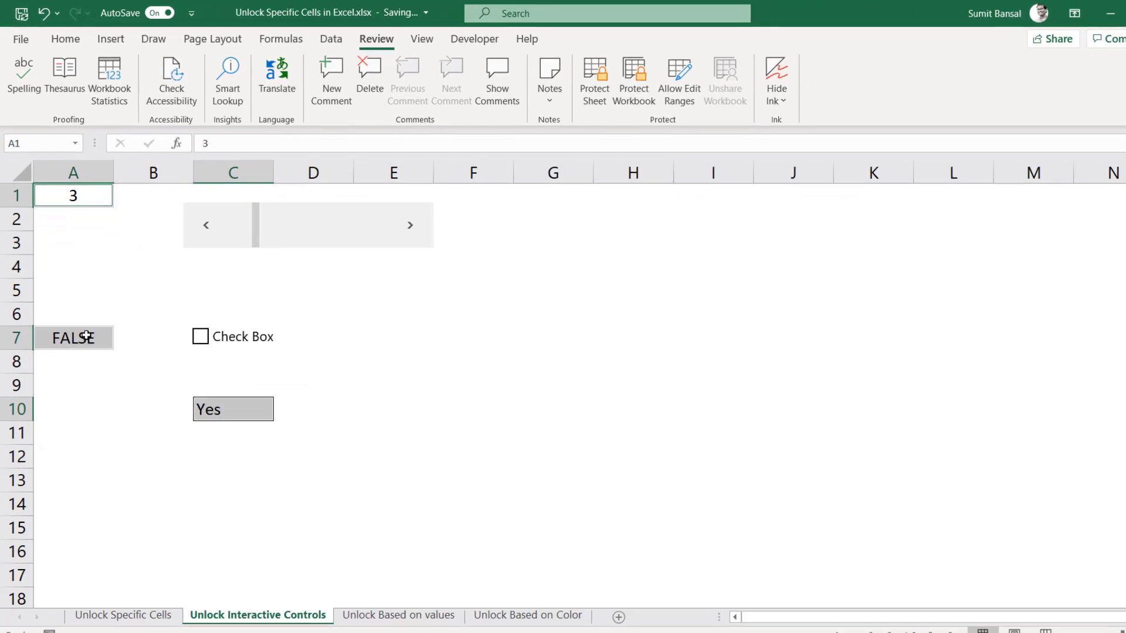
{"action": "right_click", "coordinate": [88, 197]}
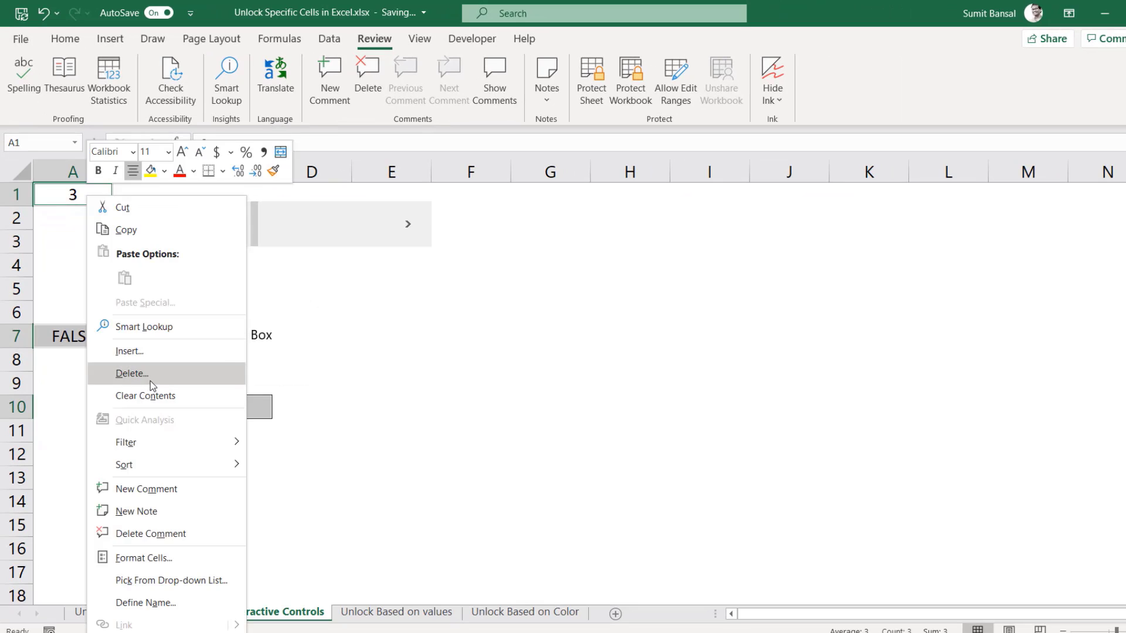
{"action": "left_click", "coordinate": [164, 559]}
{"action": "left_click_drag", "start_coordinate": [213, 258], "coordinate": [708, 205]}
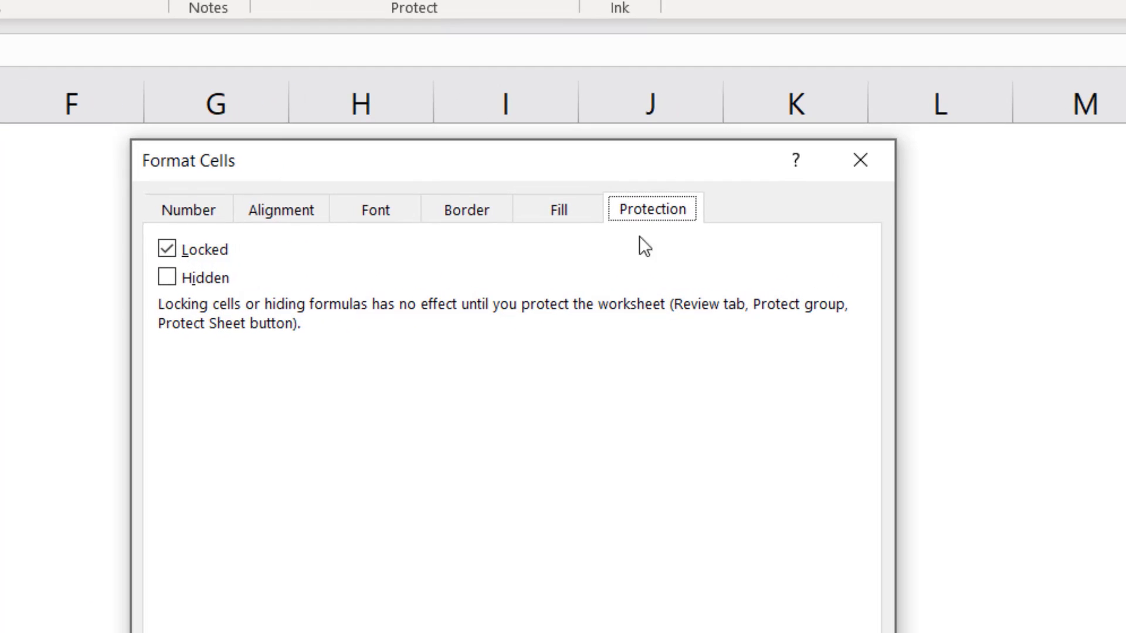
{"action": "left_click", "coordinate": [167, 255]}
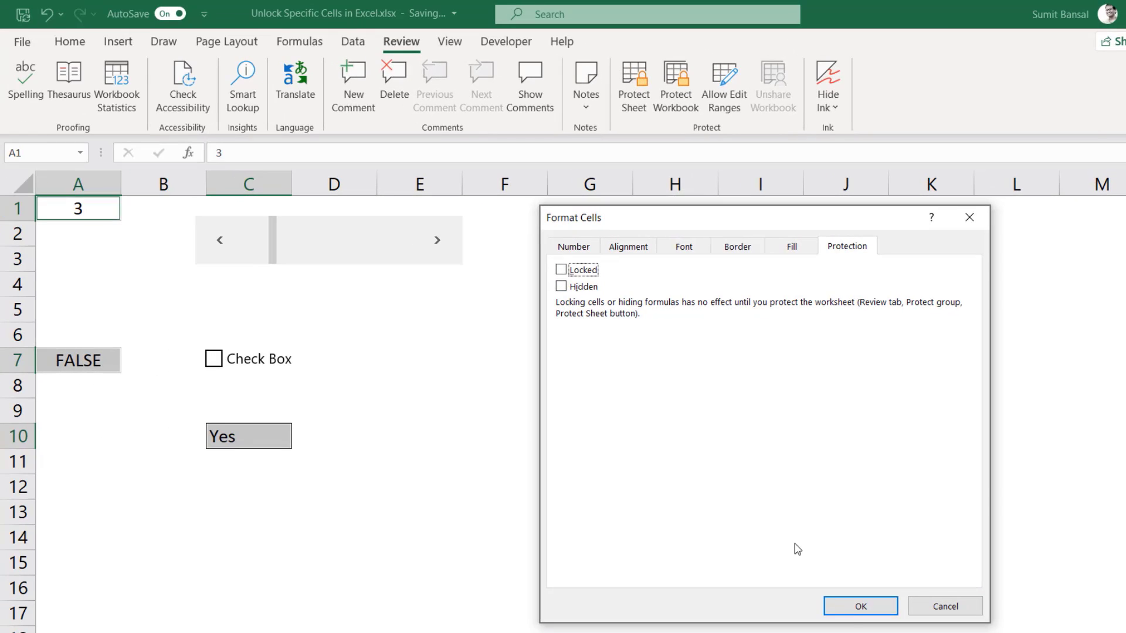
{"action": "left_click", "coordinate": [854, 610]}
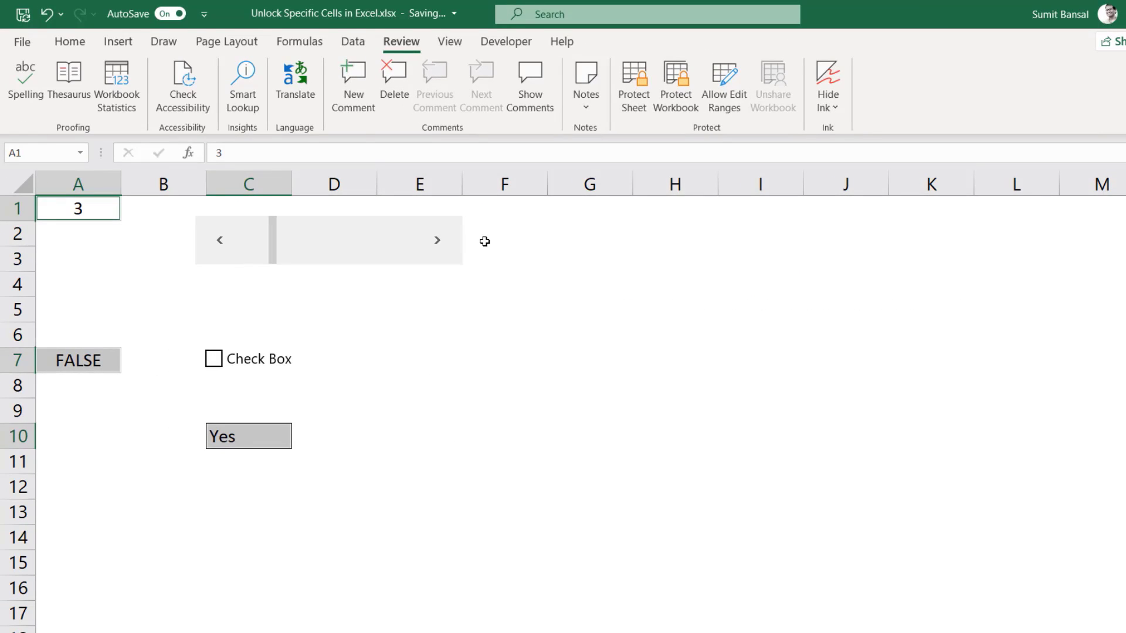
Protect the controls sheet without a password and try to edit the locked cell F5
{"action": "left_click", "coordinate": [636, 88]}
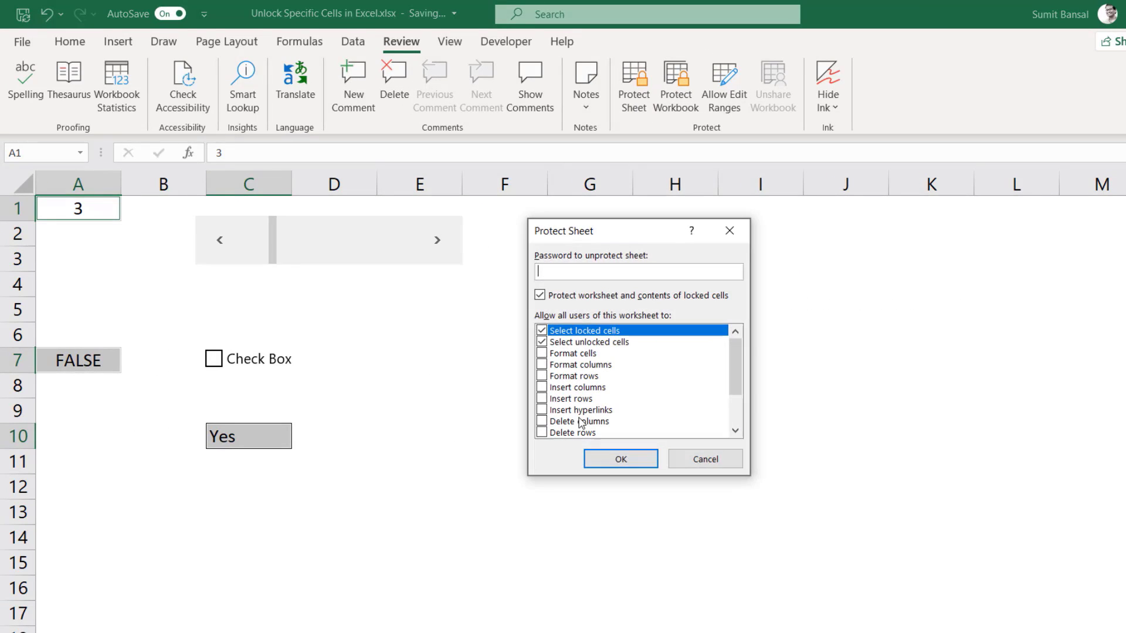
{"action": "left_click", "coordinate": [617, 458]}
{"action": "left_click", "coordinate": [508, 309]}
{"action": "double_click", "coordinate": [513, 316]}
{"action": "left_click", "coordinate": [661, 395]}
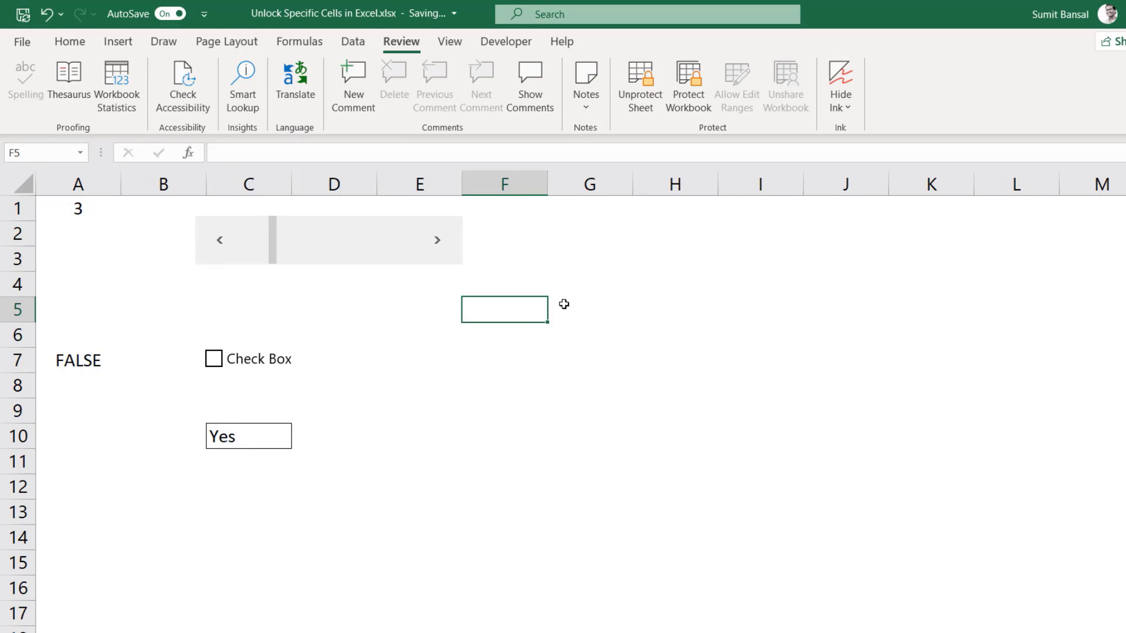
Step the scroll bar up to 5 and back down to test its linked cell A1 on the protected sheet
{"action": "double_click", "coordinate": [437, 242]}
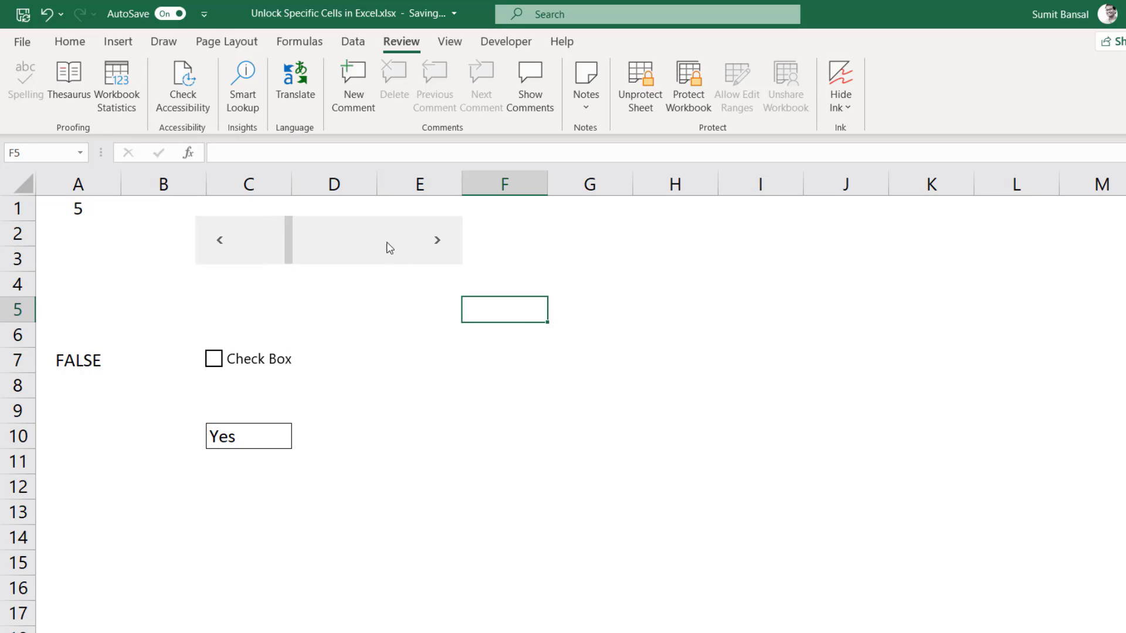
{"action": "double_click", "coordinate": [220, 241]}
{"action": "left_click", "coordinate": [219, 240]}
{"action": "left_click", "coordinate": [219, 240]}
Toggle the check box on and off and choose another option from the drop-down list in C10
{"action": "left_click", "coordinate": [213, 359]}
{"action": "left_click", "coordinate": [215, 360]}
{"action": "left_click", "coordinate": [268, 437]}
{"action": "left_click", "coordinate": [299, 440]}
{"action": "left_click", "coordinate": [286, 476]}
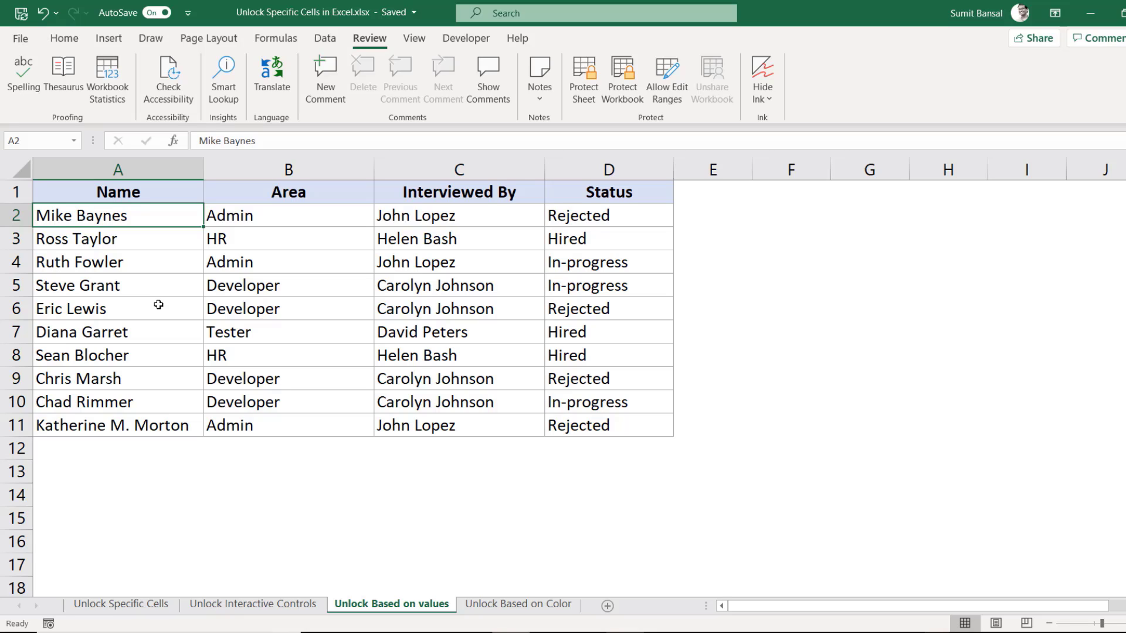
{"action": "left_click", "coordinate": [580, 240]}
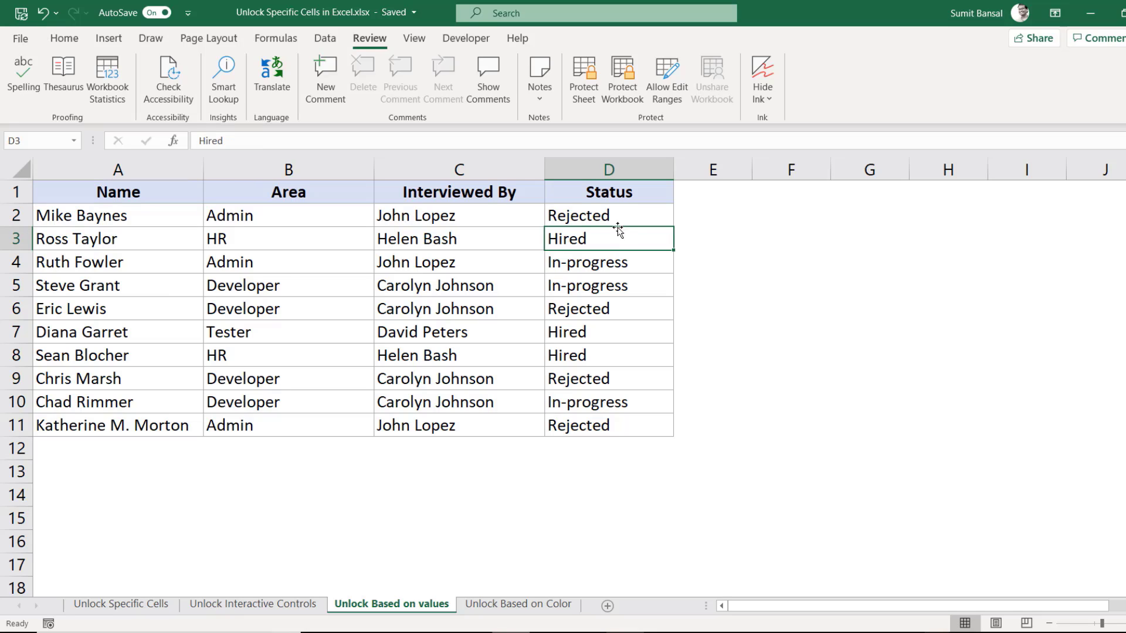
{"action": "left_click", "coordinate": [603, 315]}
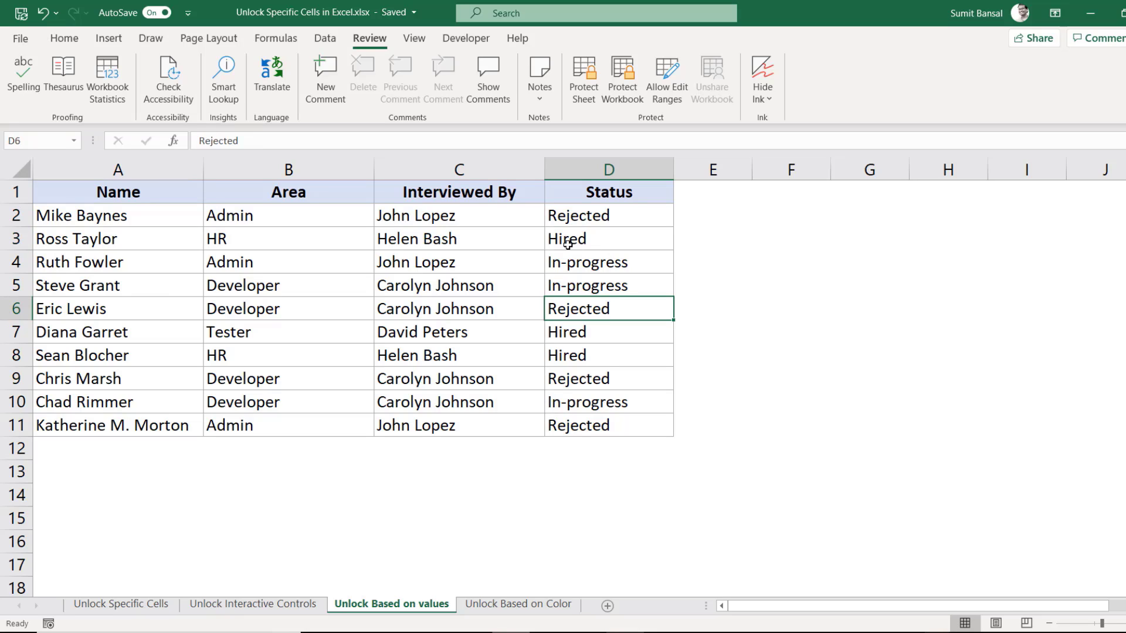
{"action": "left_click_drag", "start_coordinate": [591, 264], "coordinate": [594, 285]}
{"action": "left_click", "coordinate": [595, 402]}
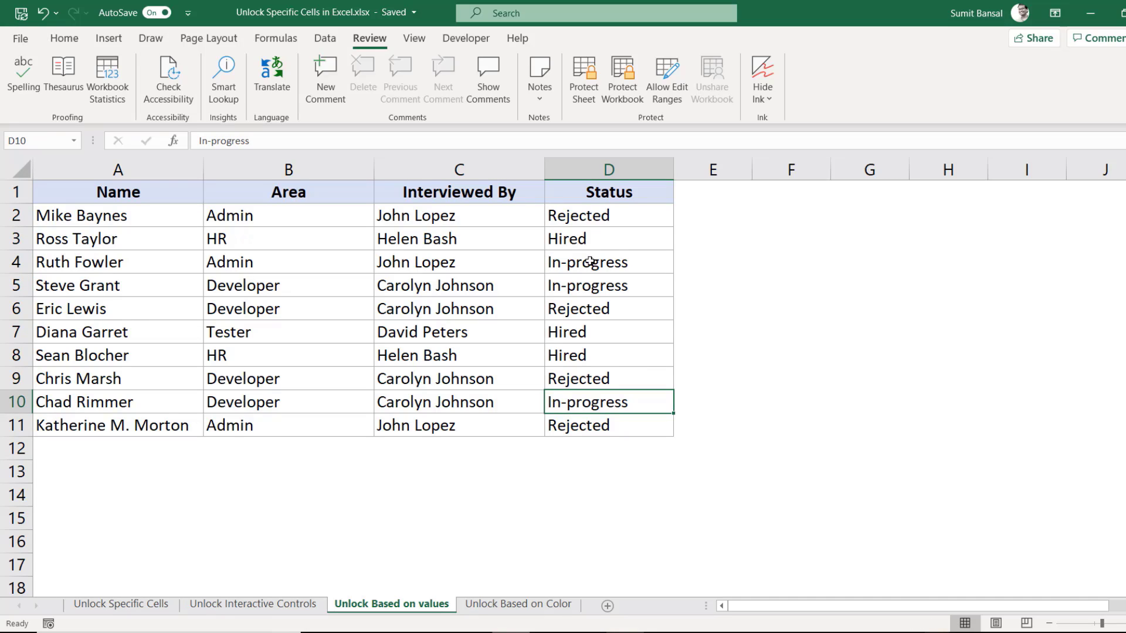
{"action": "left_click", "coordinate": [590, 262]}
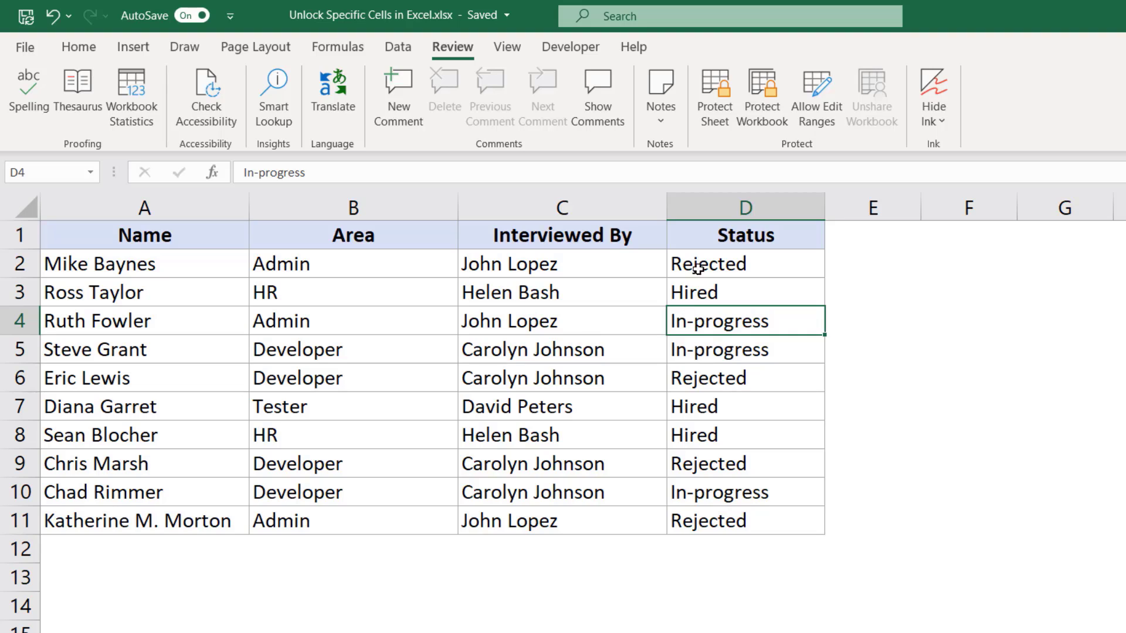
Select the Status entries D2:D11 and open Find and Replace for them, placed clear of the data
{"action": "left_click_drag", "start_coordinate": [703, 271], "coordinate": [719, 521]}
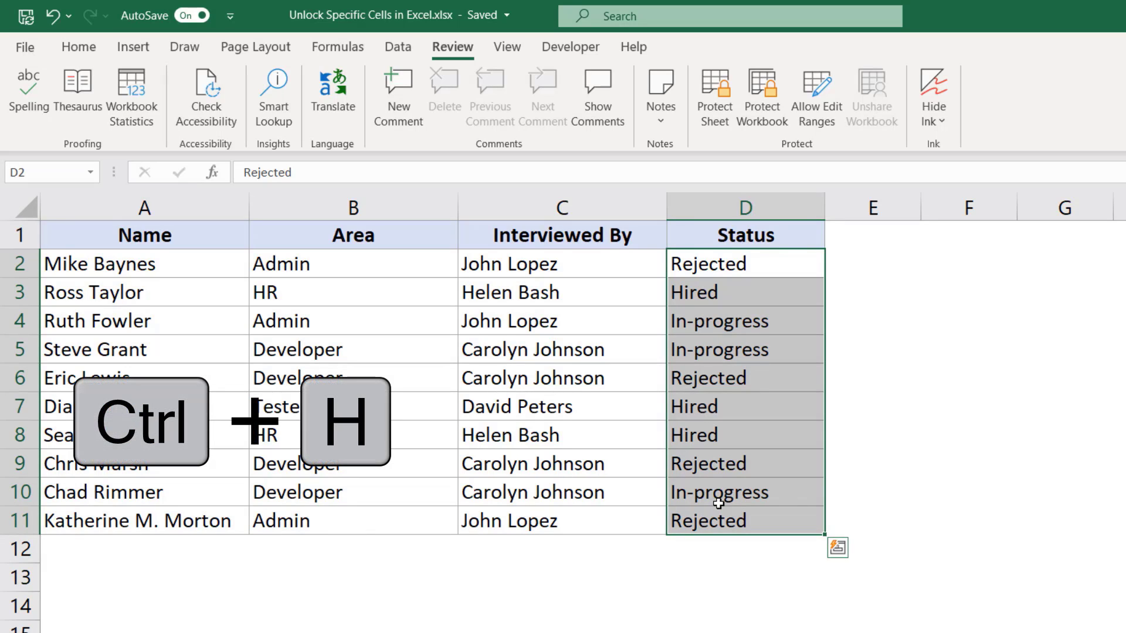
{"action": "key", "text": "ctrl+h"}
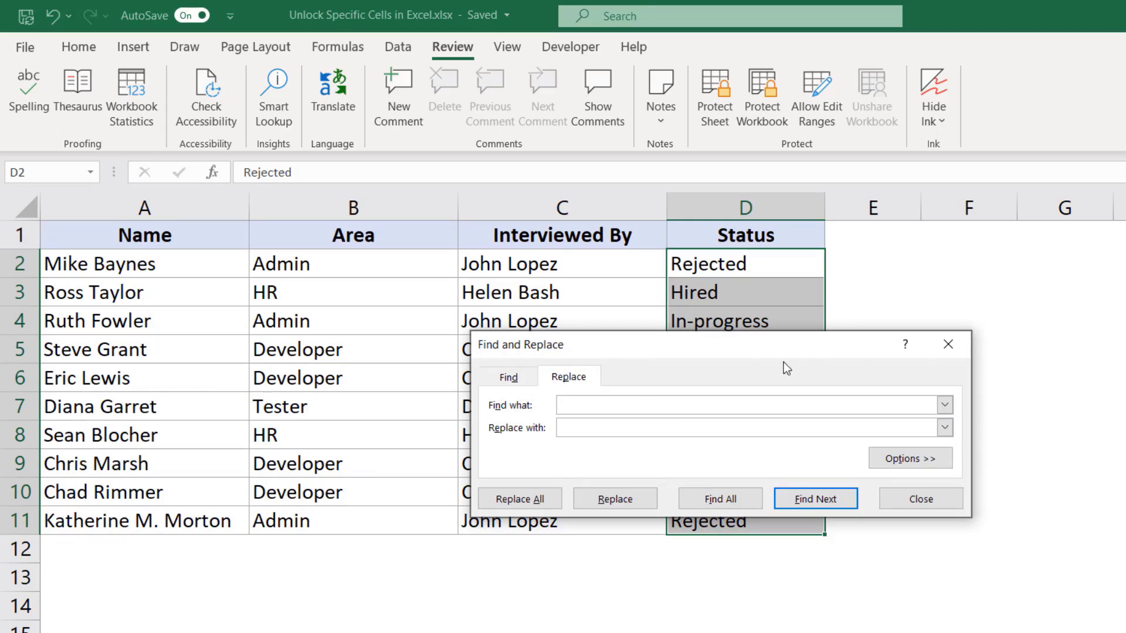
{"action": "left_click", "coordinate": [945, 346]}
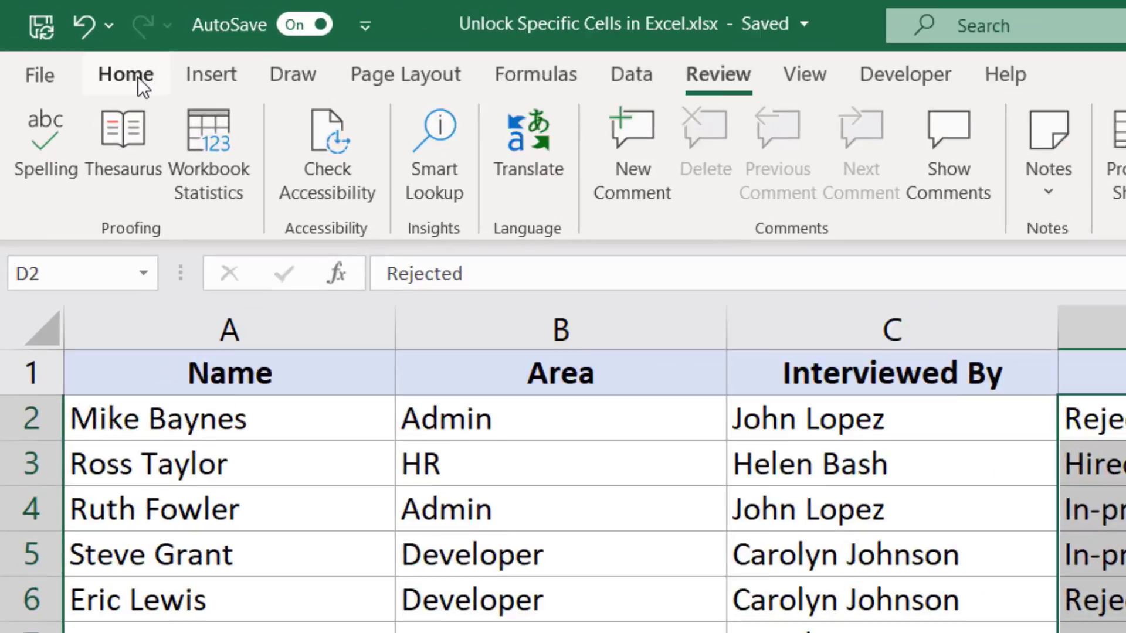
{"action": "left_click", "coordinate": [80, 47]}
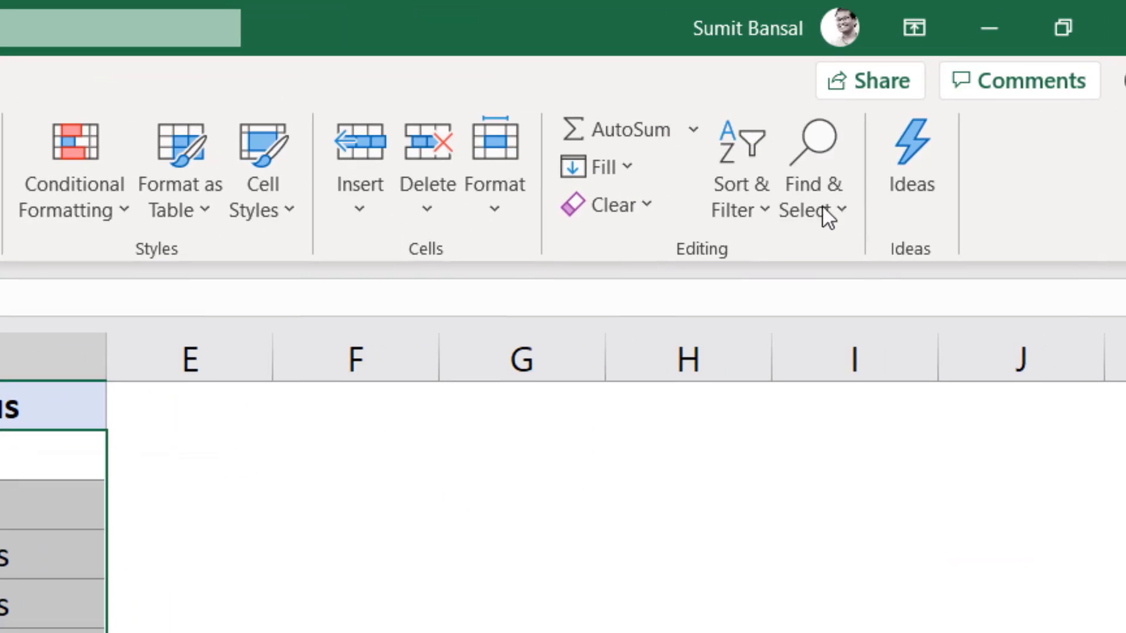
{"action": "left_click", "coordinate": [821, 208]}
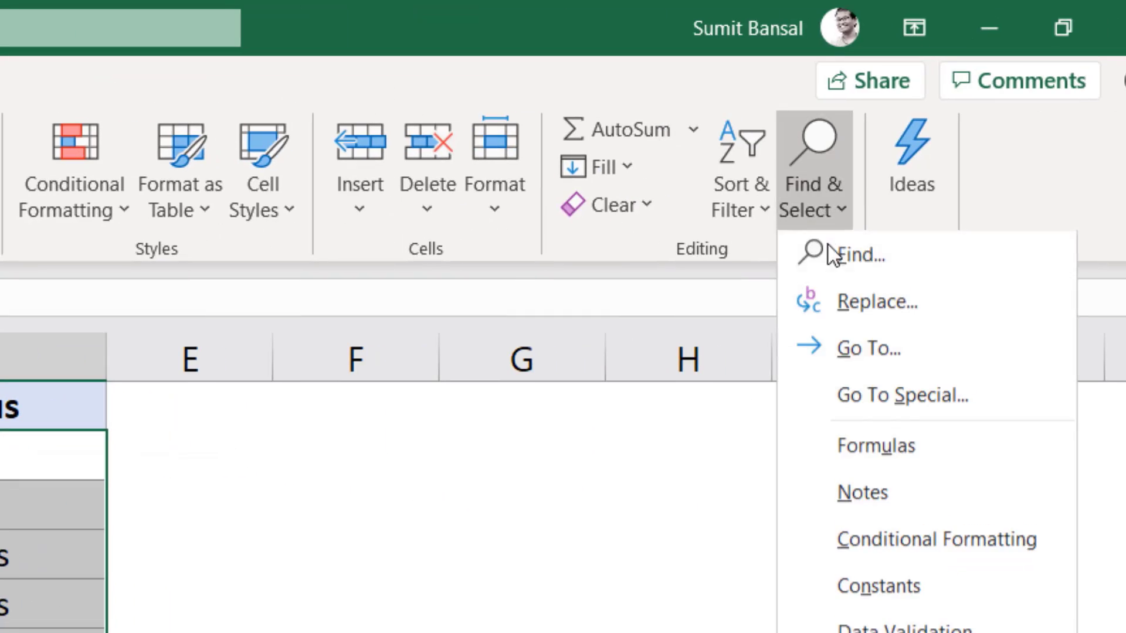
{"action": "left_click", "coordinate": [901, 302]}
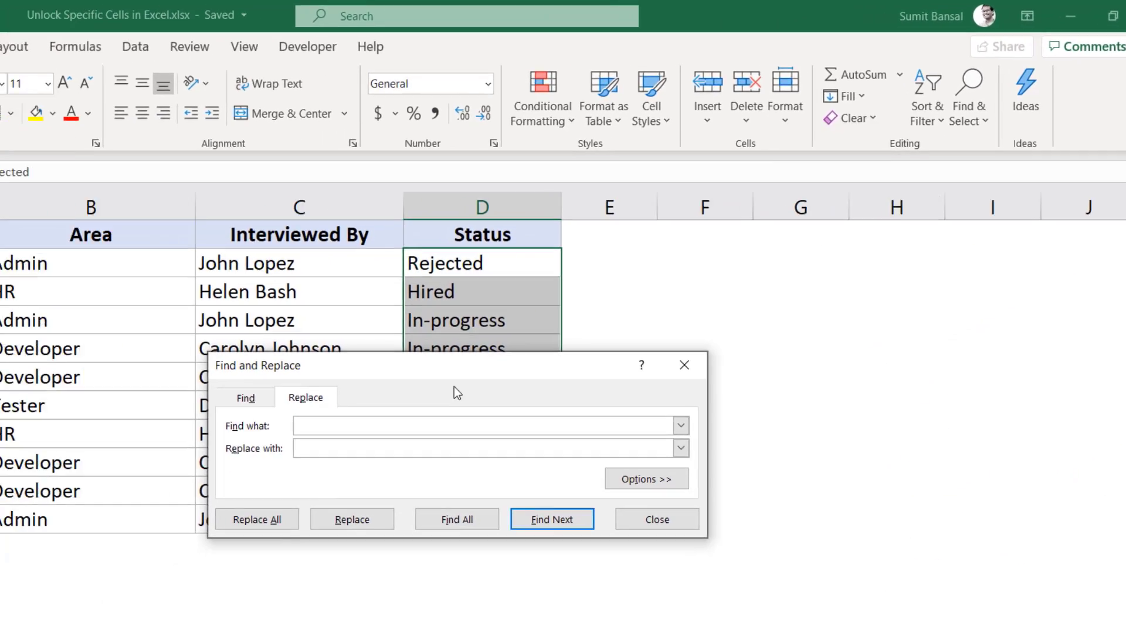
{"action": "left_click_drag", "start_coordinate": [455, 371], "coordinate": [819, 298]}
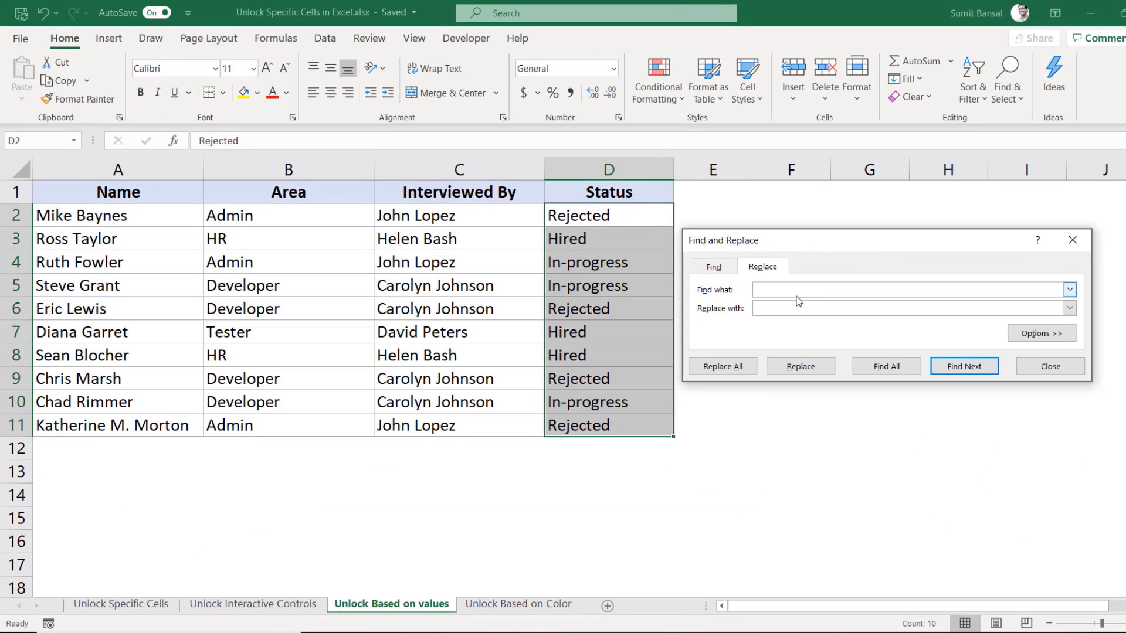
Find all In-progress entries in the selected range, select all the matching cells and close Find and Replace
{"action": "type", "text": "In-prog"}
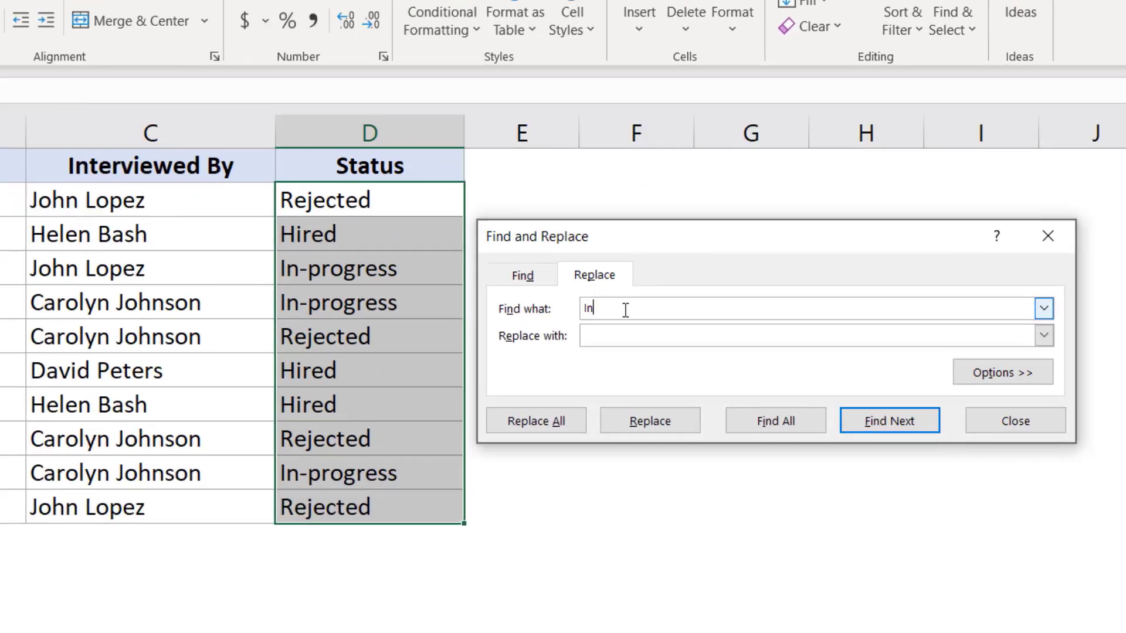
{"action": "type", "text": "ress"}
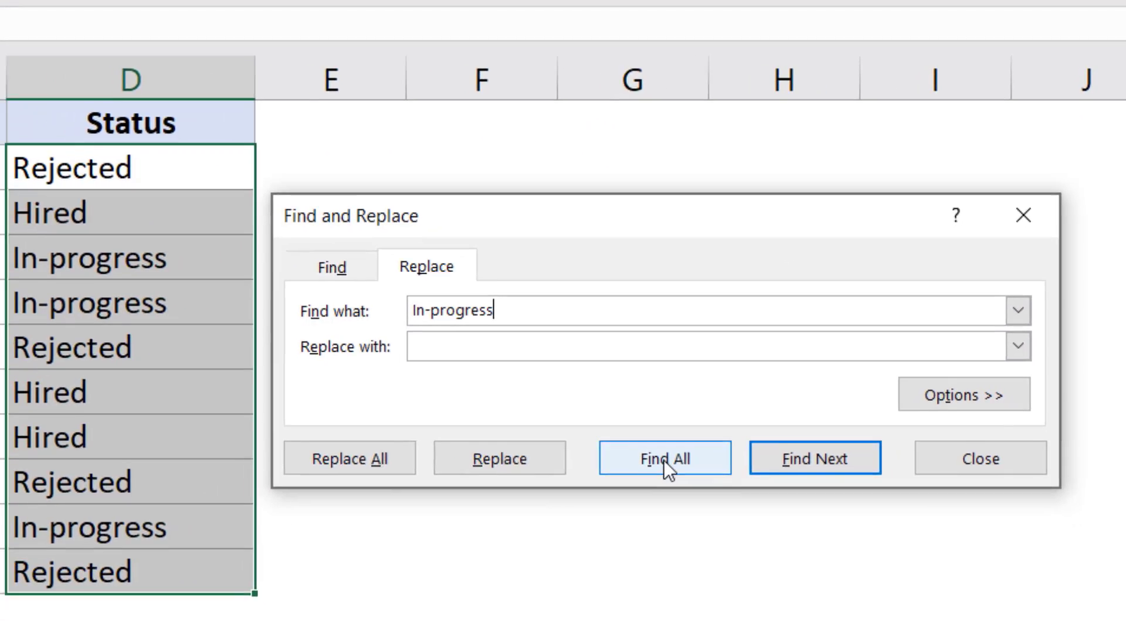
{"action": "left_click", "coordinate": [664, 460]}
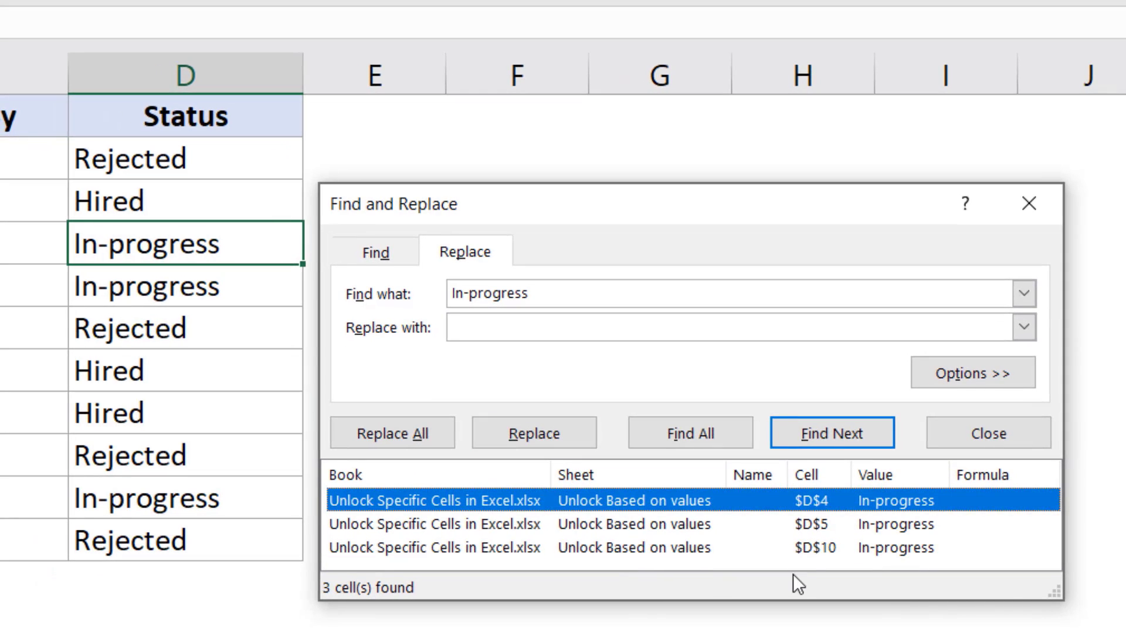
{"action": "left_click_drag", "start_coordinate": [1049, 593], "coordinate": [1060, 632]}
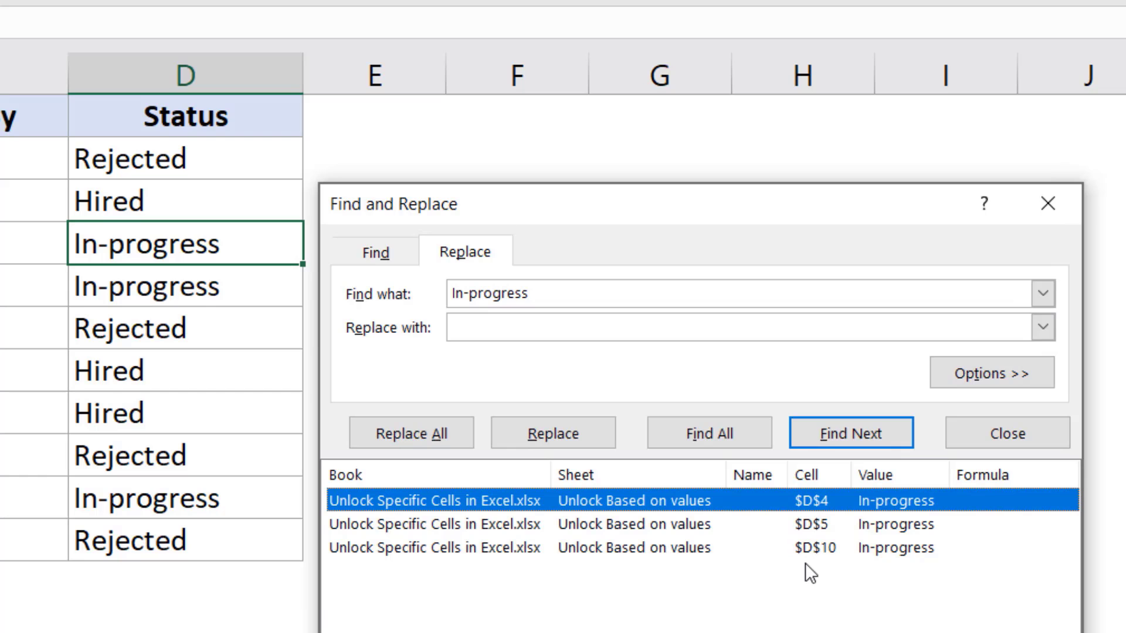
{"action": "key", "text": "ctrl+a"}
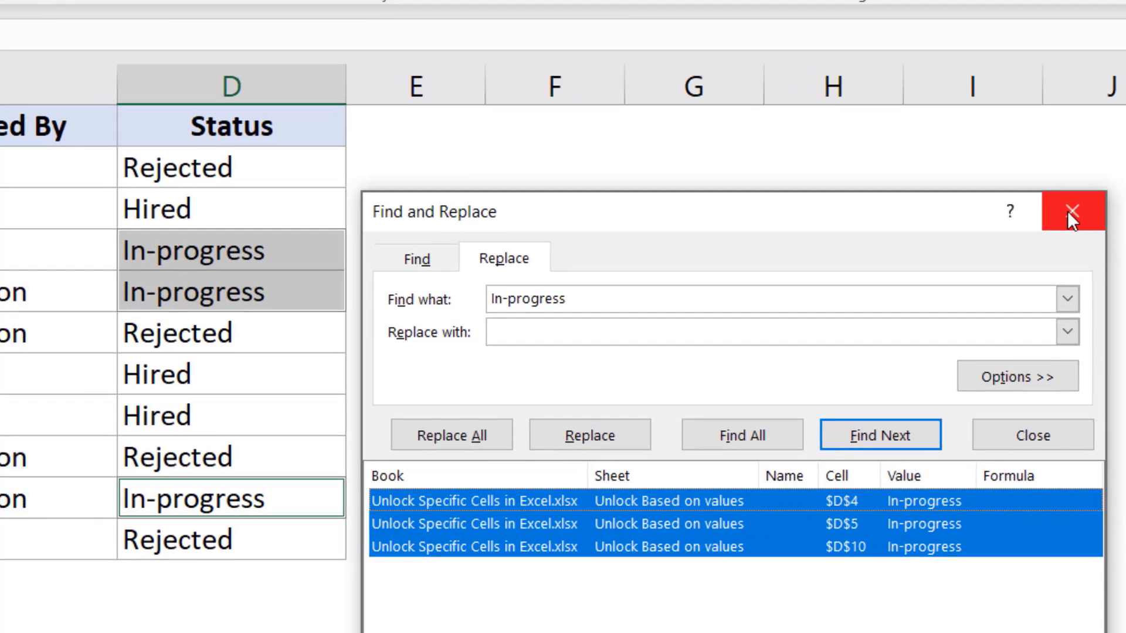
{"action": "left_click", "coordinate": [1048, 203]}
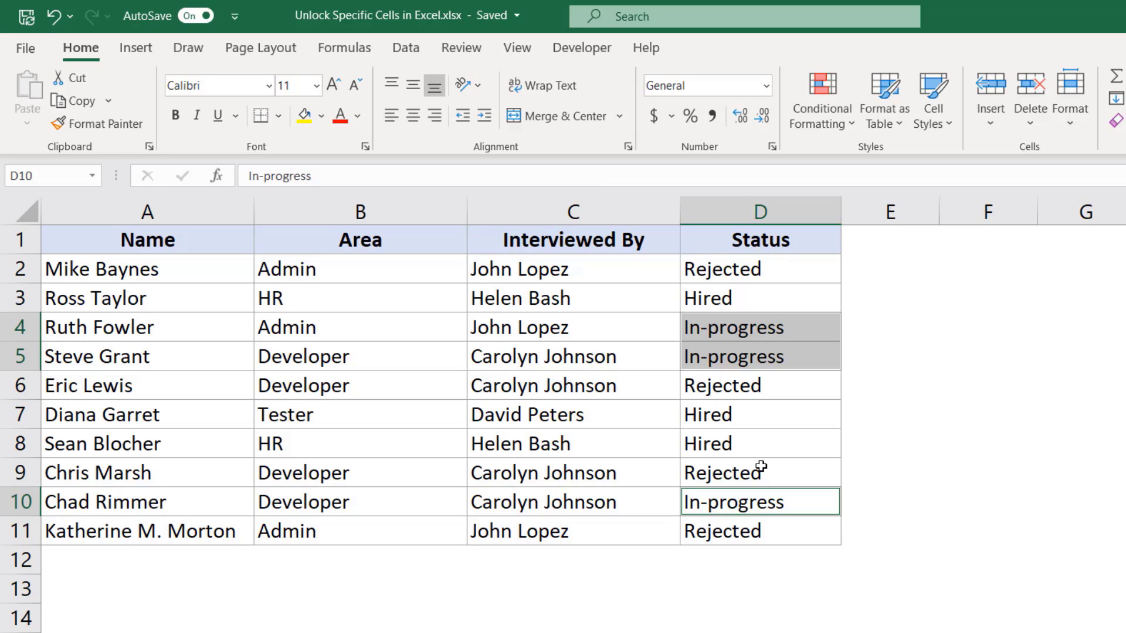
Unlock the selected In-progress cells in the cell protection settings
{"action": "right_click", "coordinate": [709, 313]}
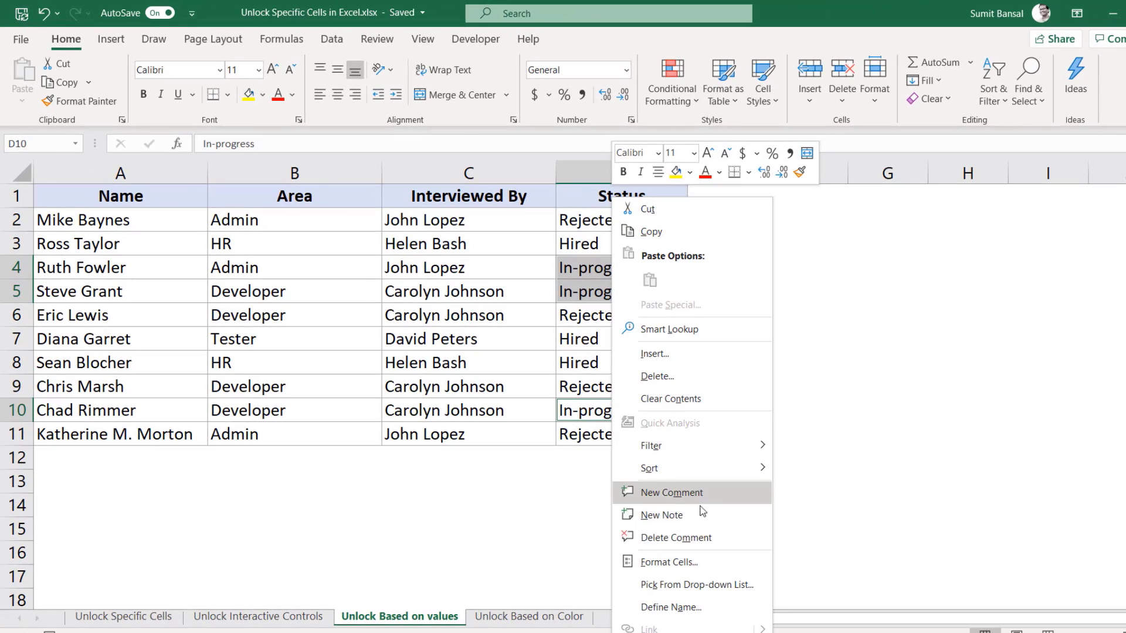
{"action": "left_click", "coordinate": [680, 554]}
{"action": "left_click_drag", "start_coordinate": [621, 264], "coordinate": [877, 185]}
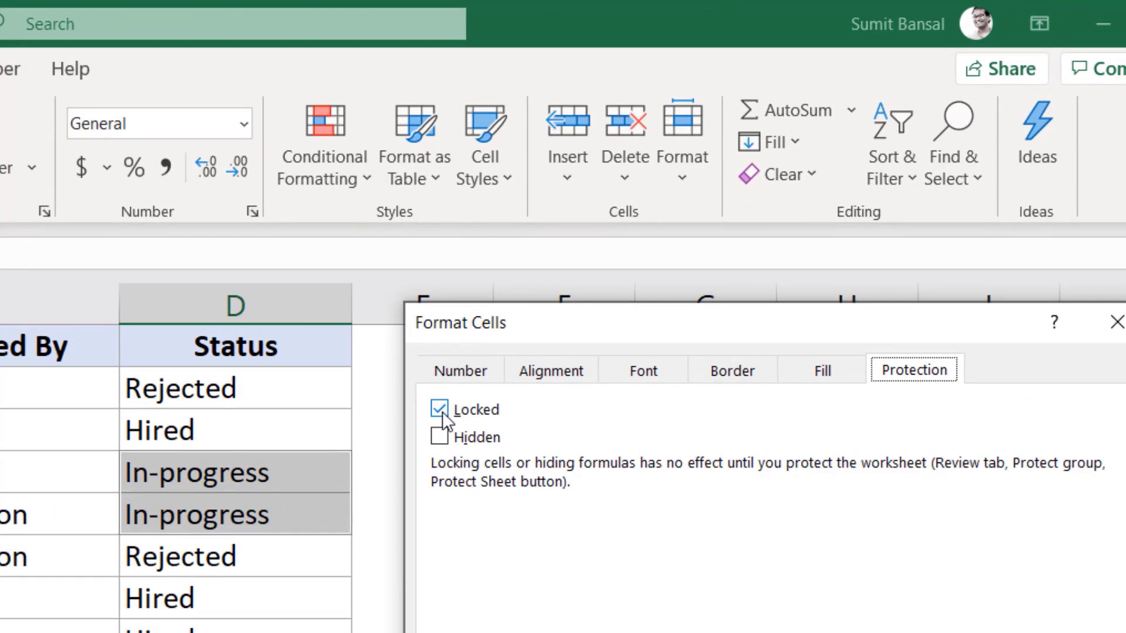
{"action": "left_click", "coordinate": [626, 300]}
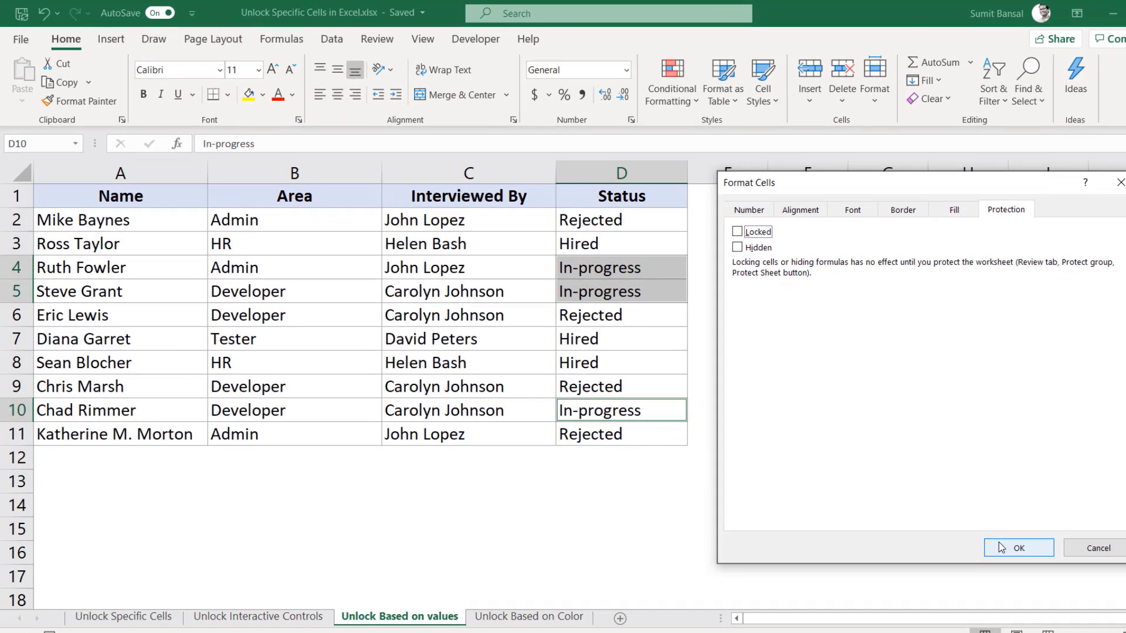
{"action": "left_click", "coordinate": [1009, 547]}
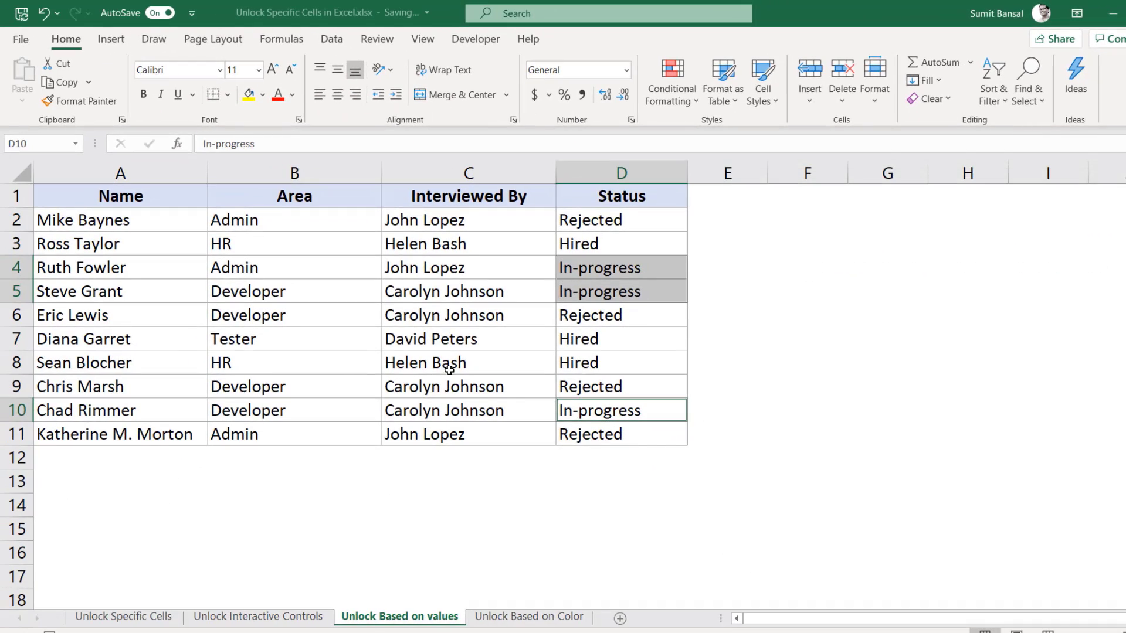
Protect the Unlock Based on values sheet without a password, keeping the default permissions
{"action": "left_click", "coordinate": [377, 39]}
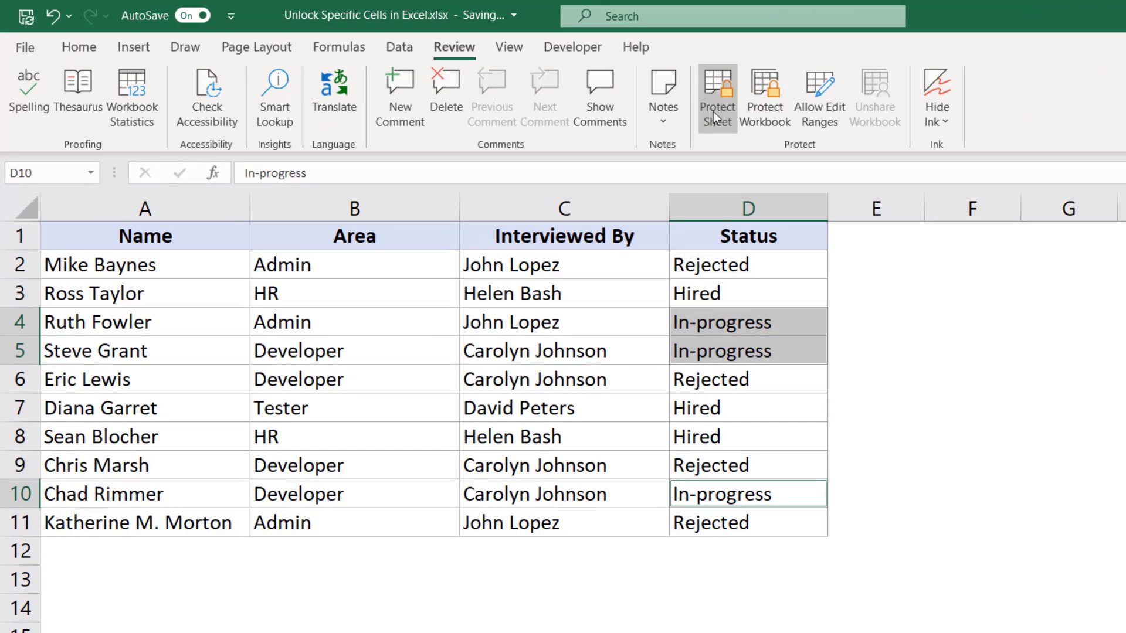
{"action": "left_click", "coordinate": [713, 111]}
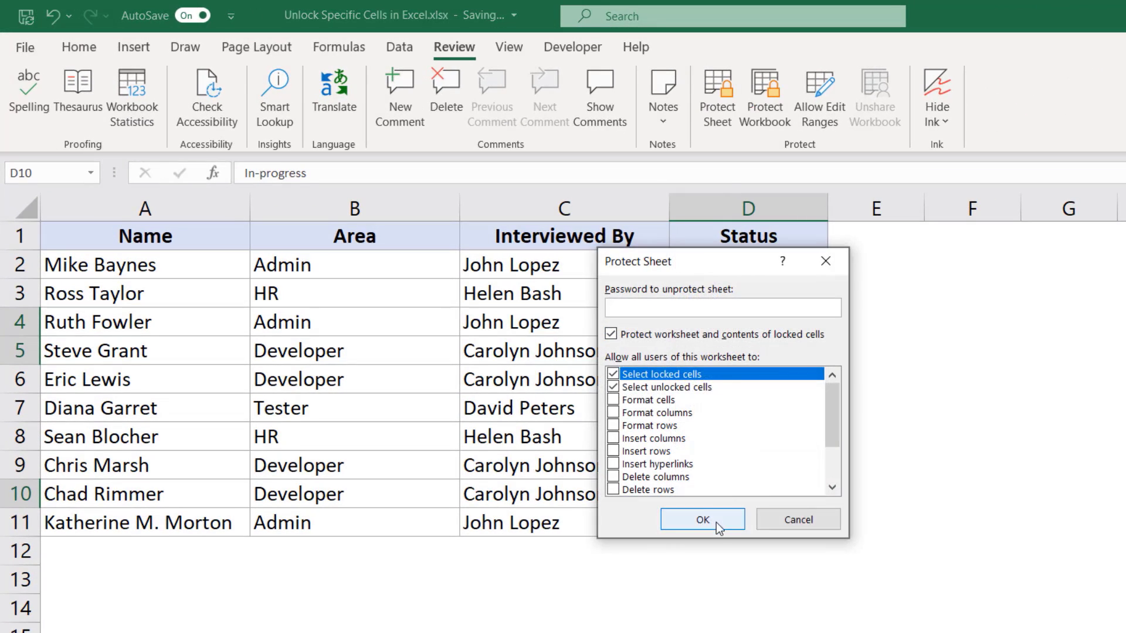
{"action": "left_click", "coordinate": [706, 522]}
Try to edit the locked Status cells D2 and D3 to test the sheet protection
{"action": "key", "text": "Down"}
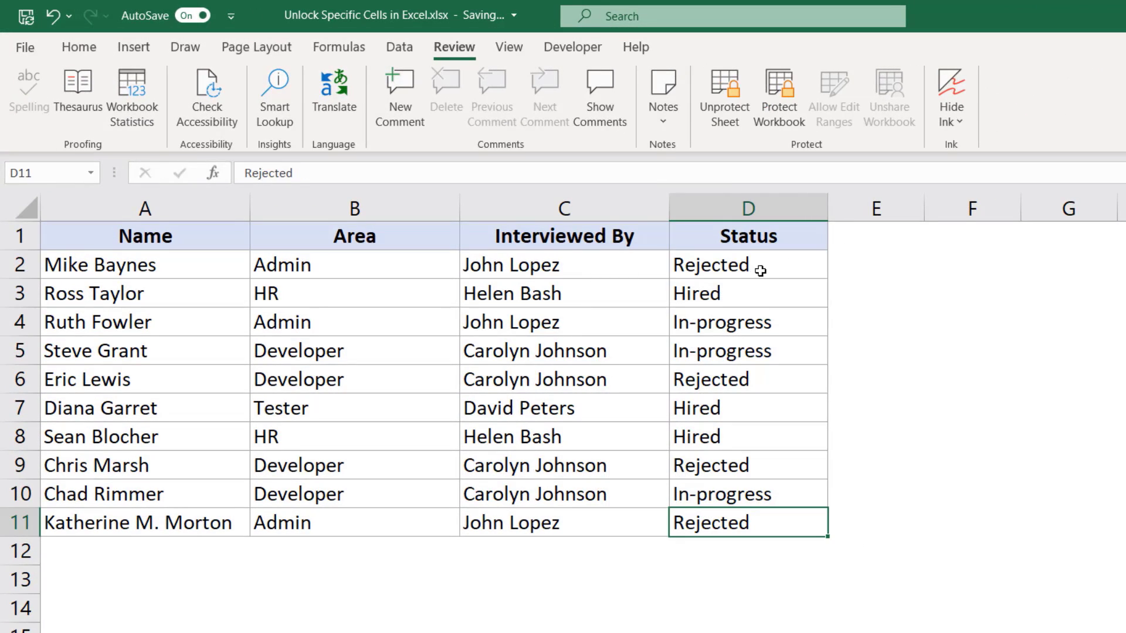
{"action": "double_click", "coordinate": [761, 272]}
{"action": "key", "text": "Return"}
{"action": "double_click", "coordinate": [760, 296]}
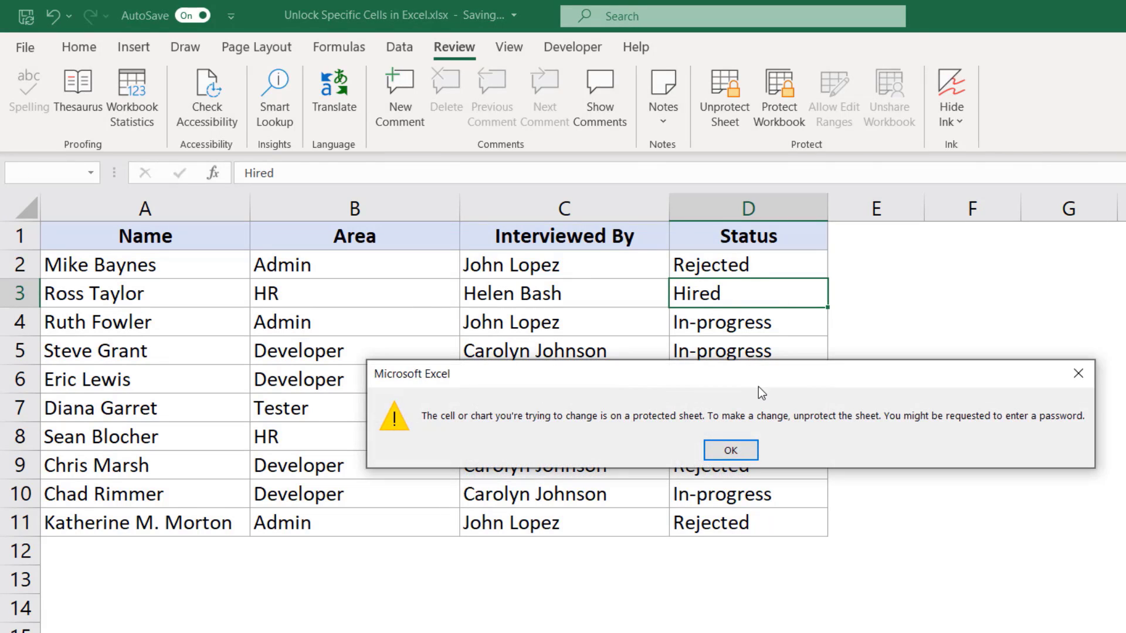
{"action": "key", "text": "Return"}
Test that the In-progress cells D4 and D5 accept editing, leaving their contents as they are
{"action": "double_click", "coordinate": [786, 324]}
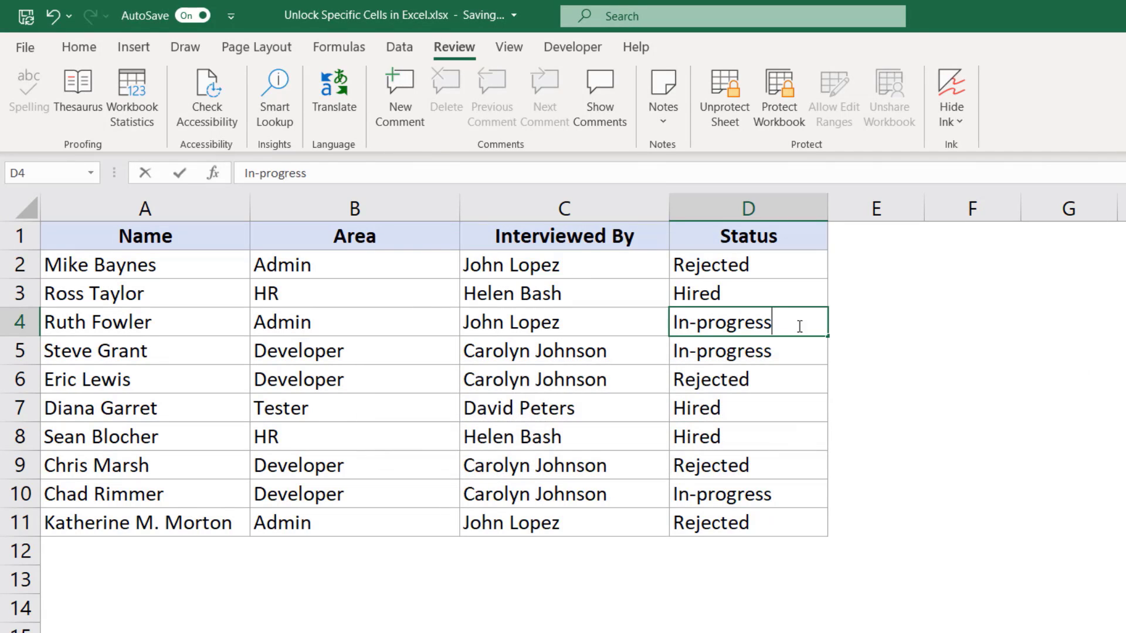
{"action": "left_click_drag", "start_coordinate": [773, 322], "coordinate": [674, 334]}
{"action": "left_click", "coordinate": [764, 352]}
{"action": "double_click", "coordinate": [763, 353]}
{"action": "left_click_drag", "start_coordinate": [772, 353], "coordinate": [640, 354]}
{"action": "key", "text": "Escape"}
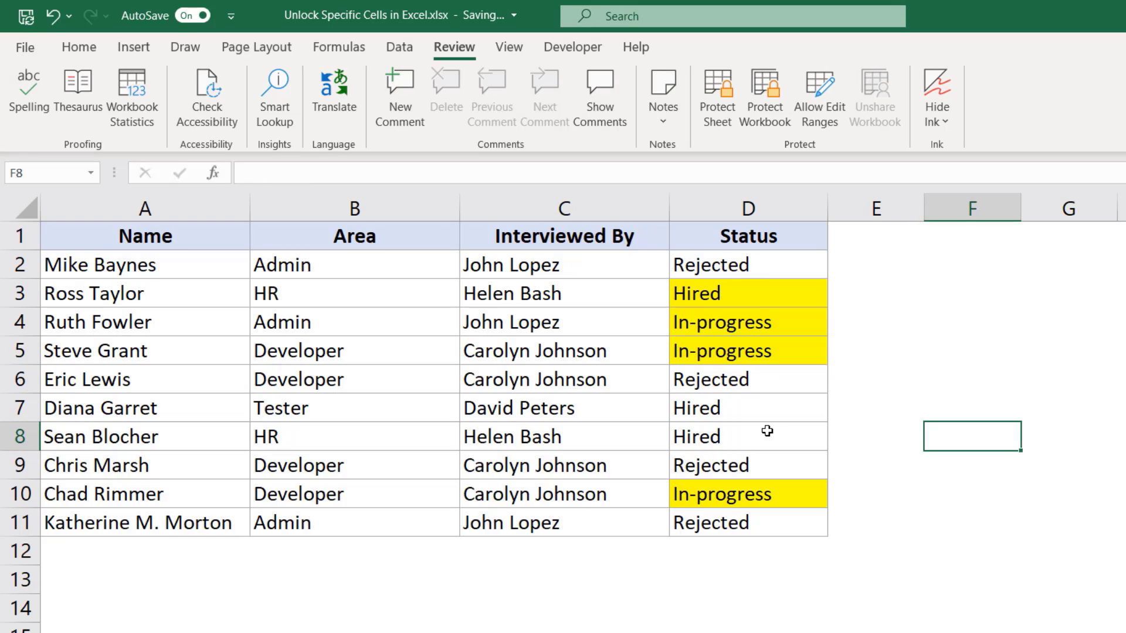
On the Unlock Based on Color sheet, open Find and Replace, clear the In-progress search term and expand the search options
{"action": "left_click_drag", "start_coordinate": [763, 272], "coordinate": [760, 508]}
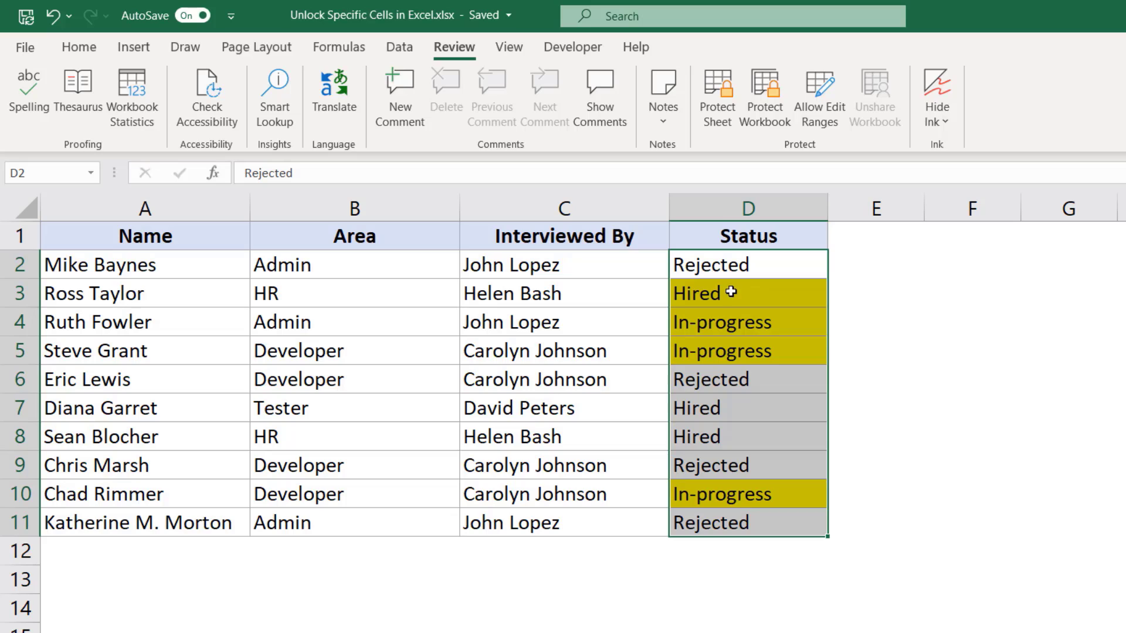
{"action": "left_click", "coordinate": [730, 288]}
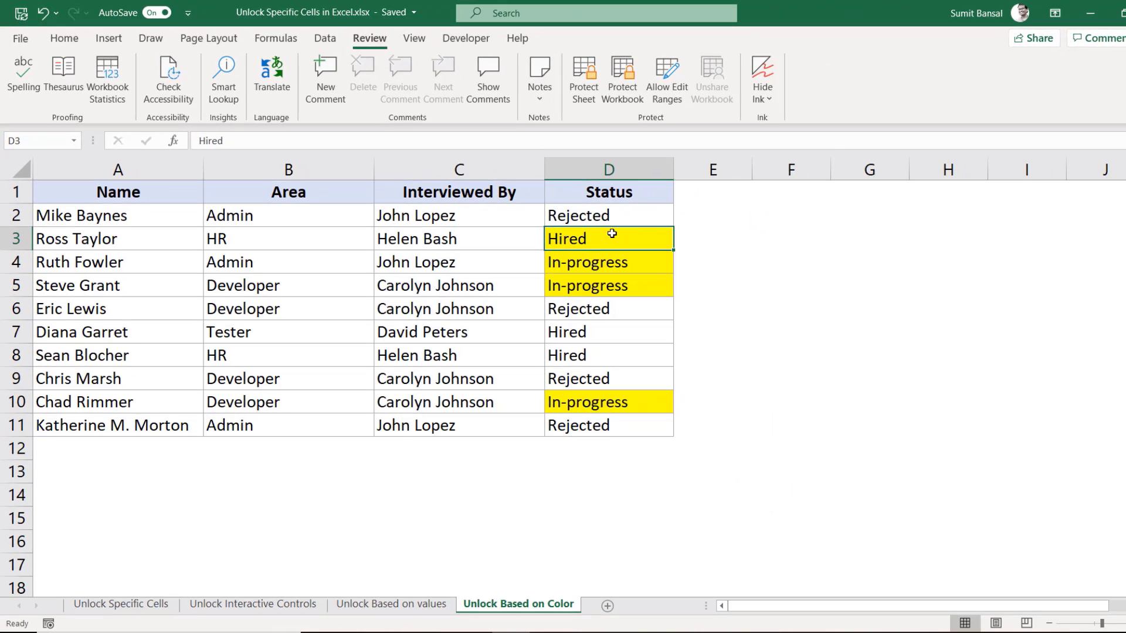
{"action": "key", "text": "ctrl+h"}
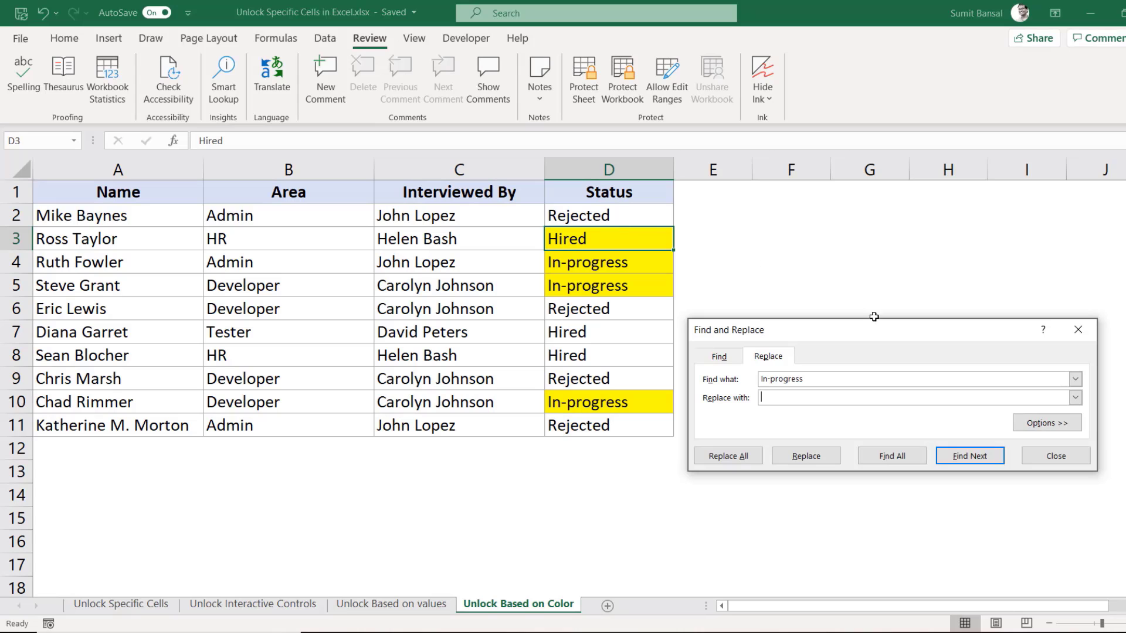
{"action": "left_click_drag", "start_coordinate": [818, 379], "coordinate": [748, 373]}
{"action": "key", "text": "Delete"}
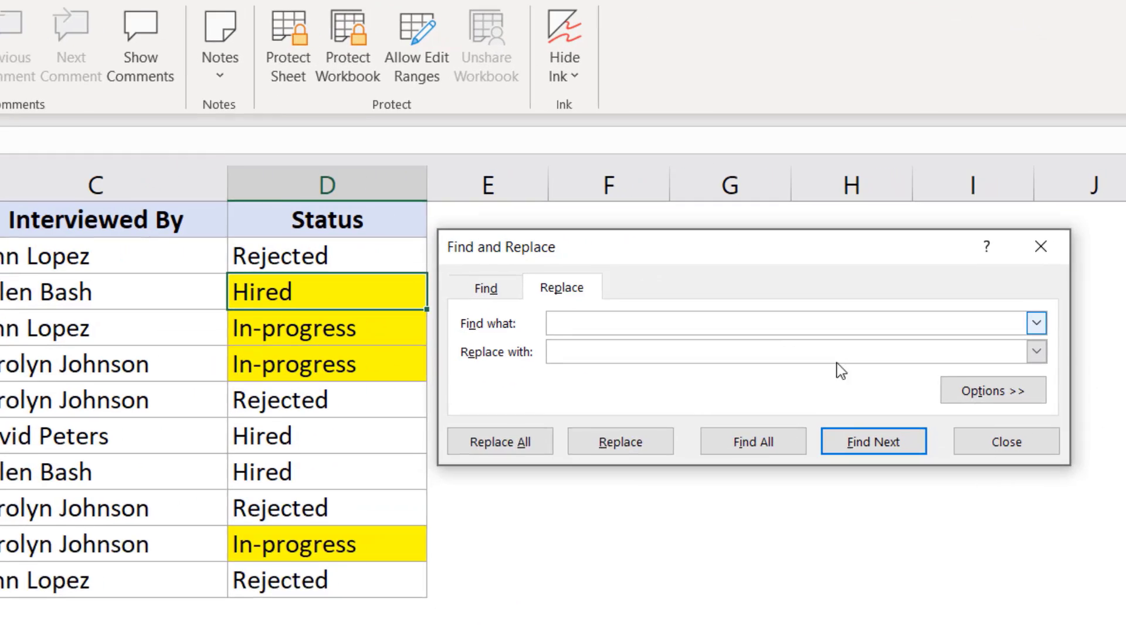
{"action": "left_click", "coordinate": [1005, 392]}
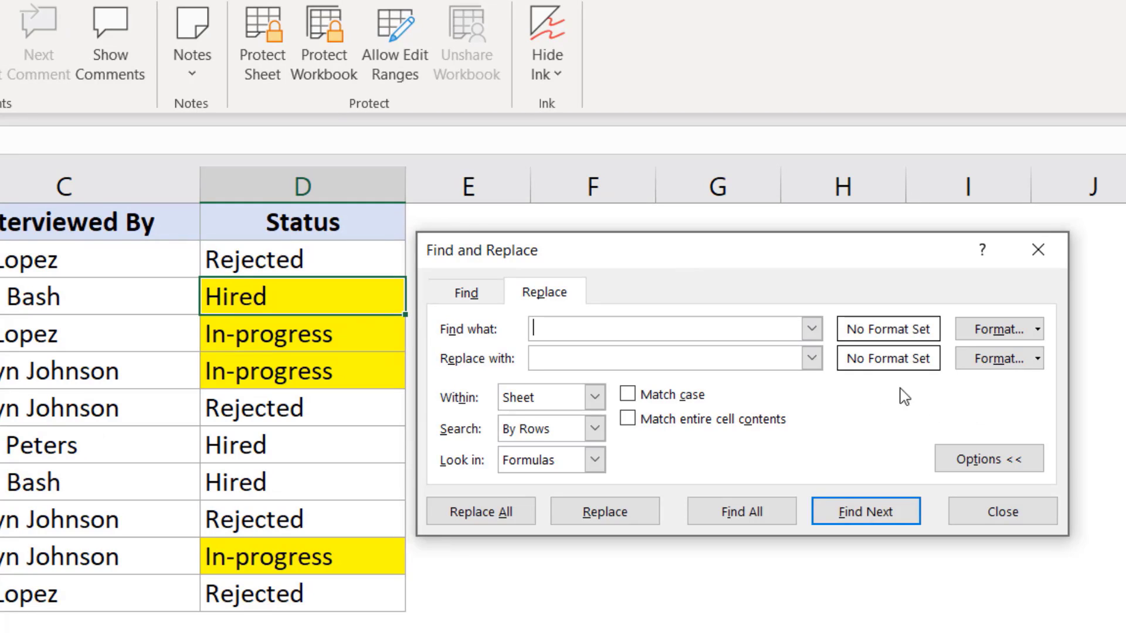
{"action": "left_click", "coordinate": [716, 321]}
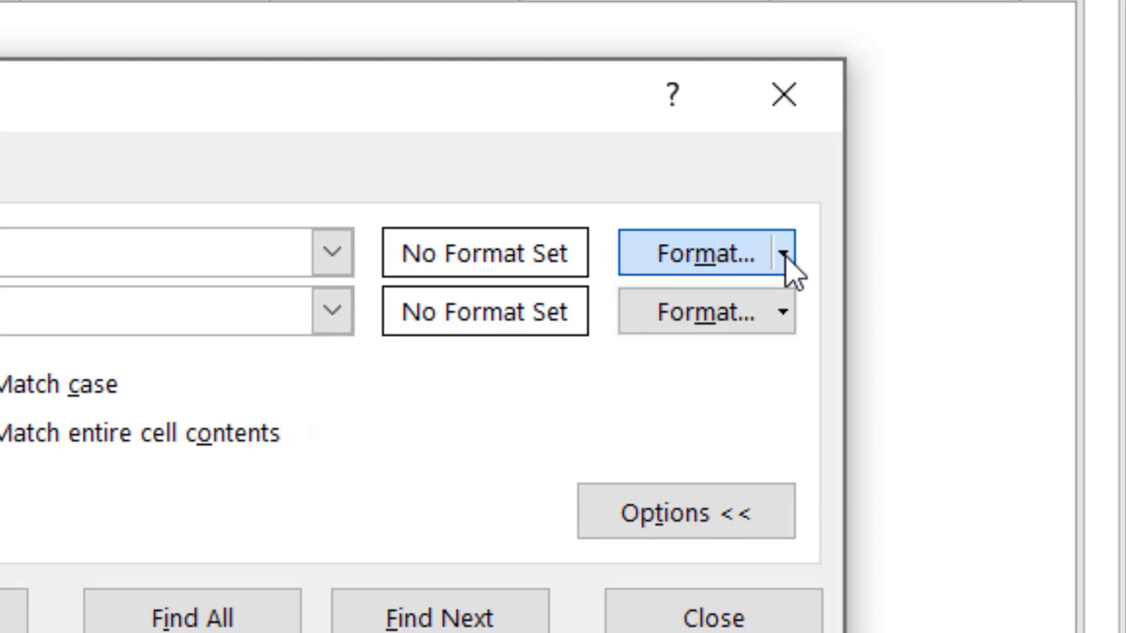
Set the search format by picking it from the yellow cell D3
{"action": "left_click", "coordinate": [981, 313]}
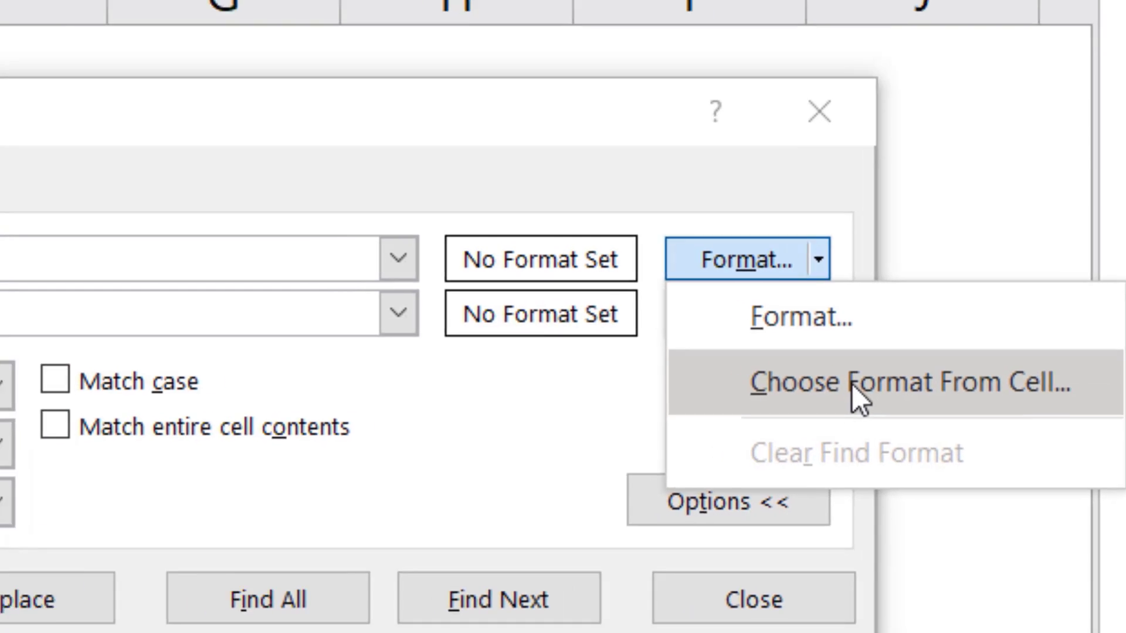
{"action": "left_click", "coordinate": [821, 392]}
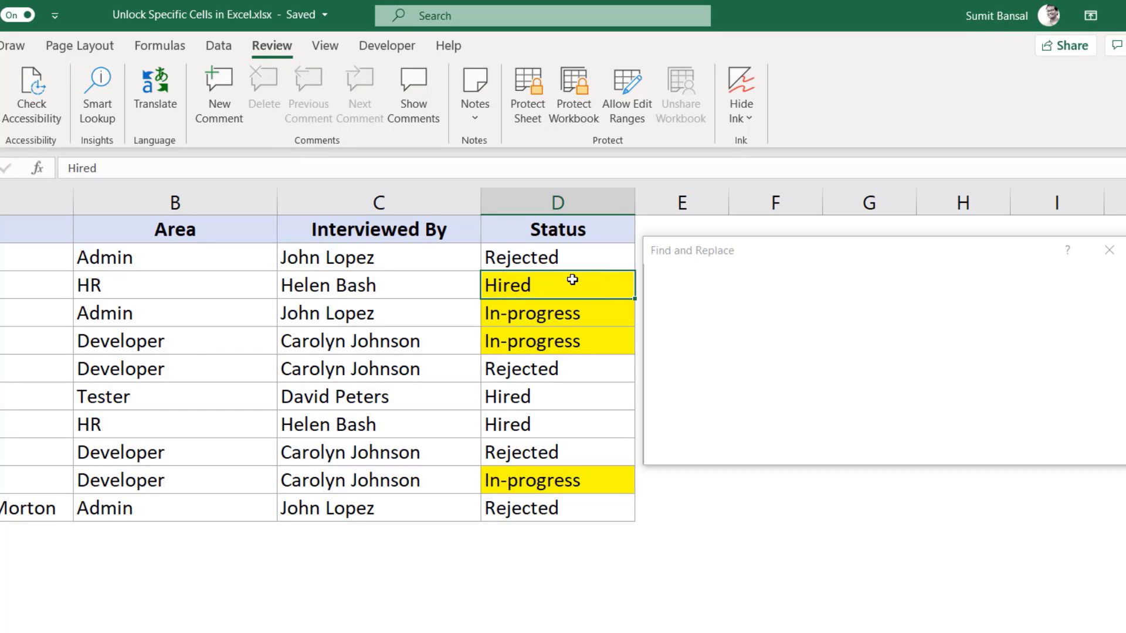
{"action": "left_click", "coordinate": [573, 281]}
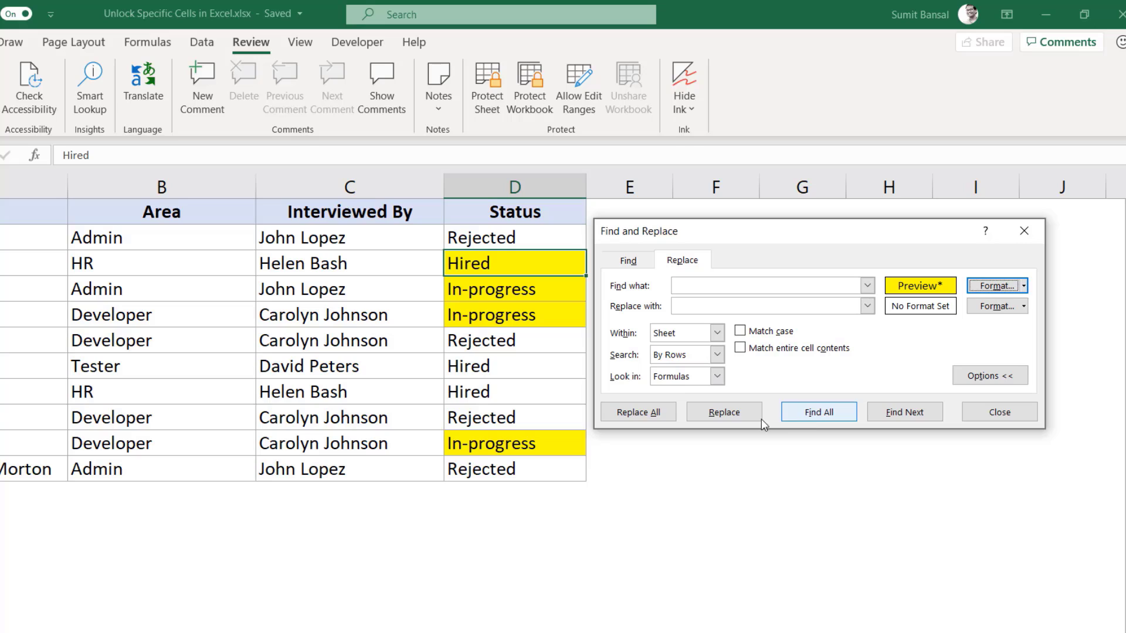
Find all cells with the yellow format, select every match and close Find and Replace
{"action": "left_click", "coordinate": [805, 420]}
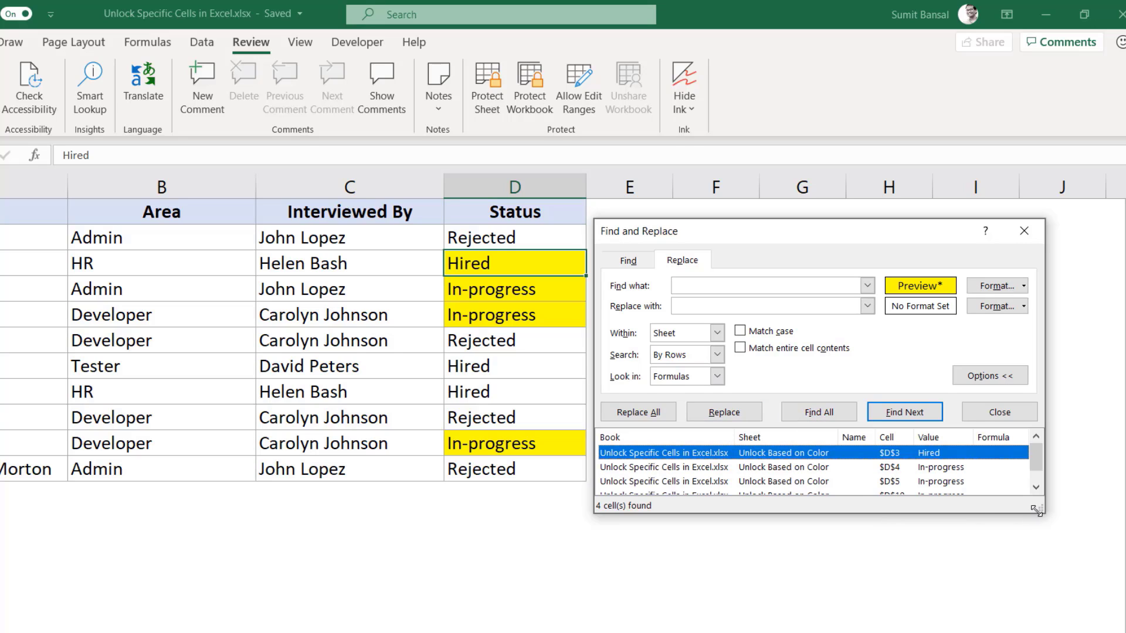
{"action": "left_click_drag", "start_coordinate": [1039, 512], "coordinate": [1051, 576]}
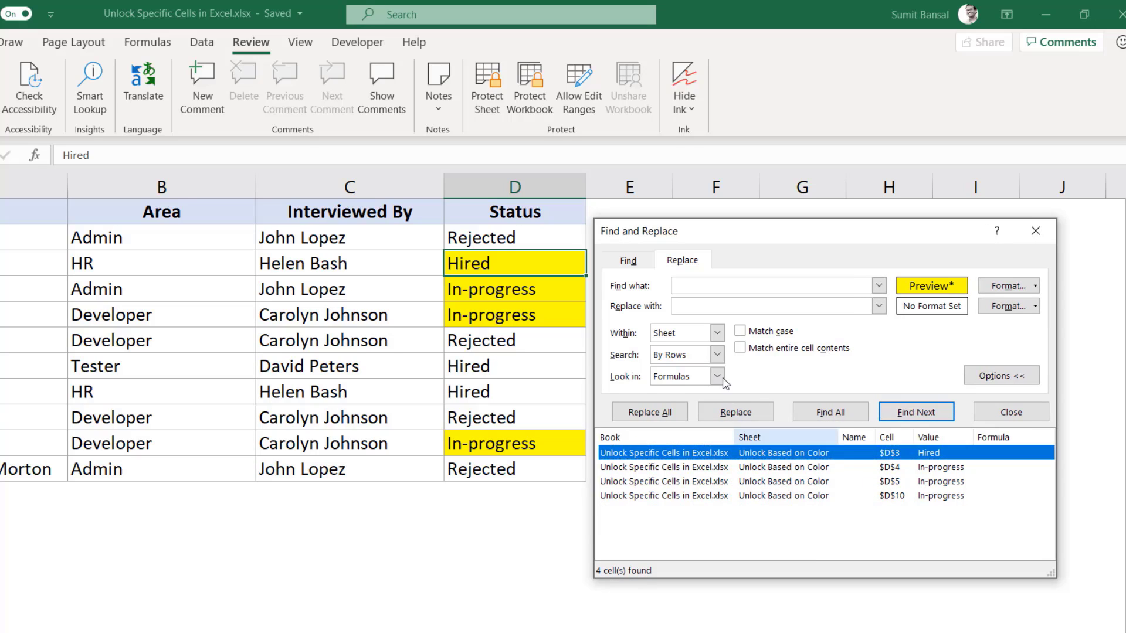
{"action": "key", "text": "ctrl+a"}
{"action": "left_click", "coordinate": [1035, 230]}
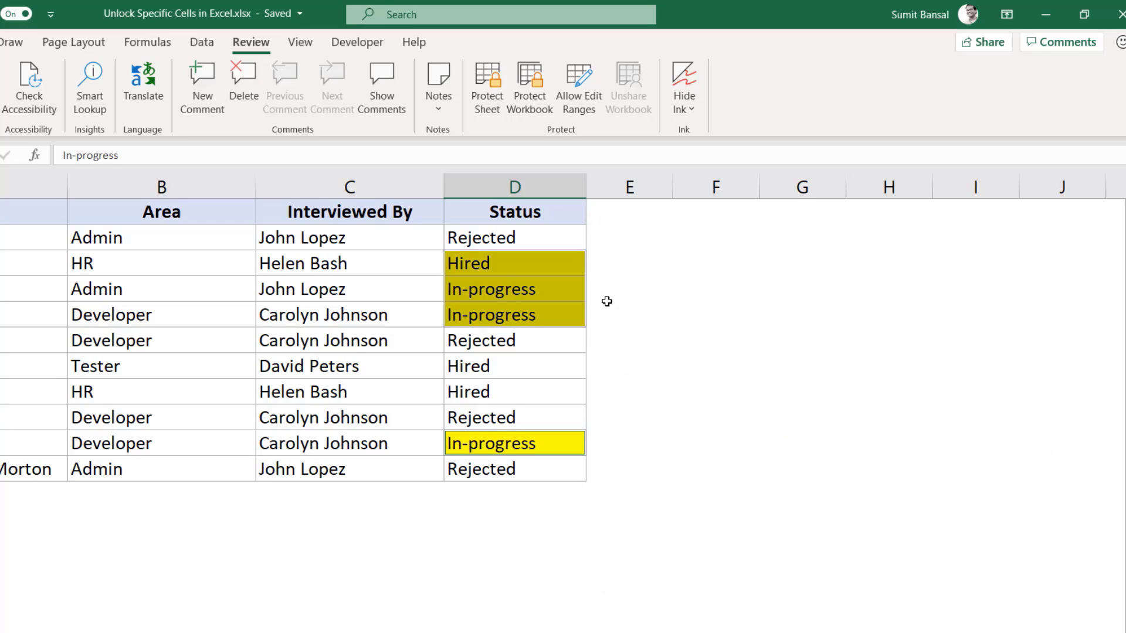
Unlock the selected yellow cells in their protection settings and protect the sheet without a password, keeping the default permissions
{"action": "right_click", "coordinate": [503, 268]}
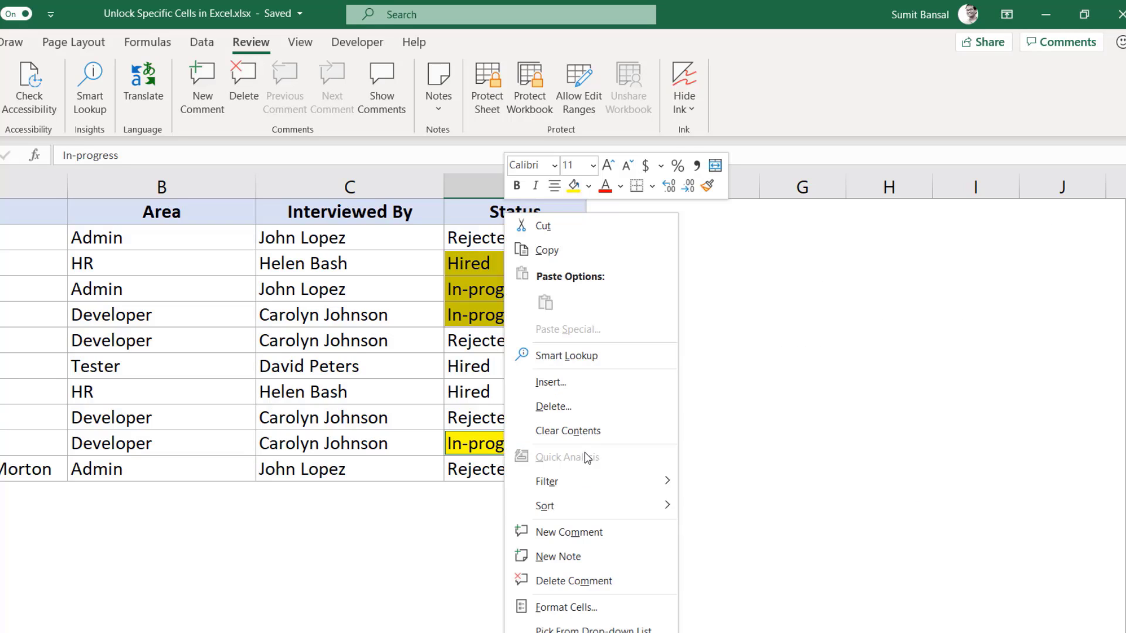
{"action": "left_click", "coordinate": [579, 610]}
{"action": "left_click_drag", "start_coordinate": [535, 281], "coordinate": [775, 166]}
{"action": "key", "text": "alt+l"}
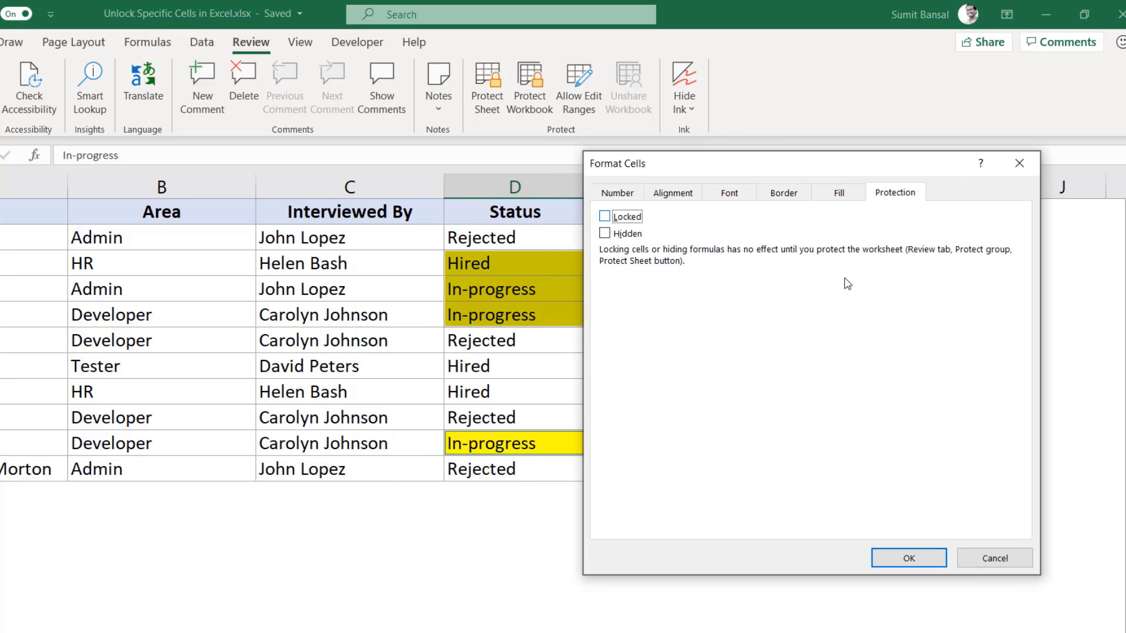
{"action": "left_click", "coordinate": [897, 559]}
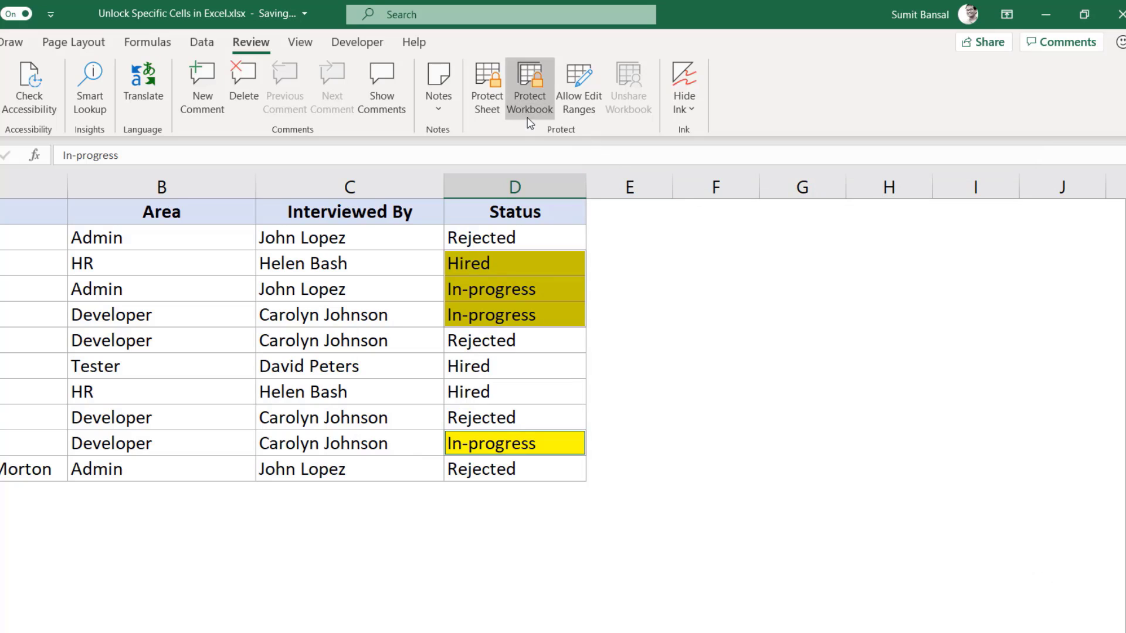
{"action": "left_click", "coordinate": [488, 87]}
{"action": "left_click", "coordinate": [498, 466]}
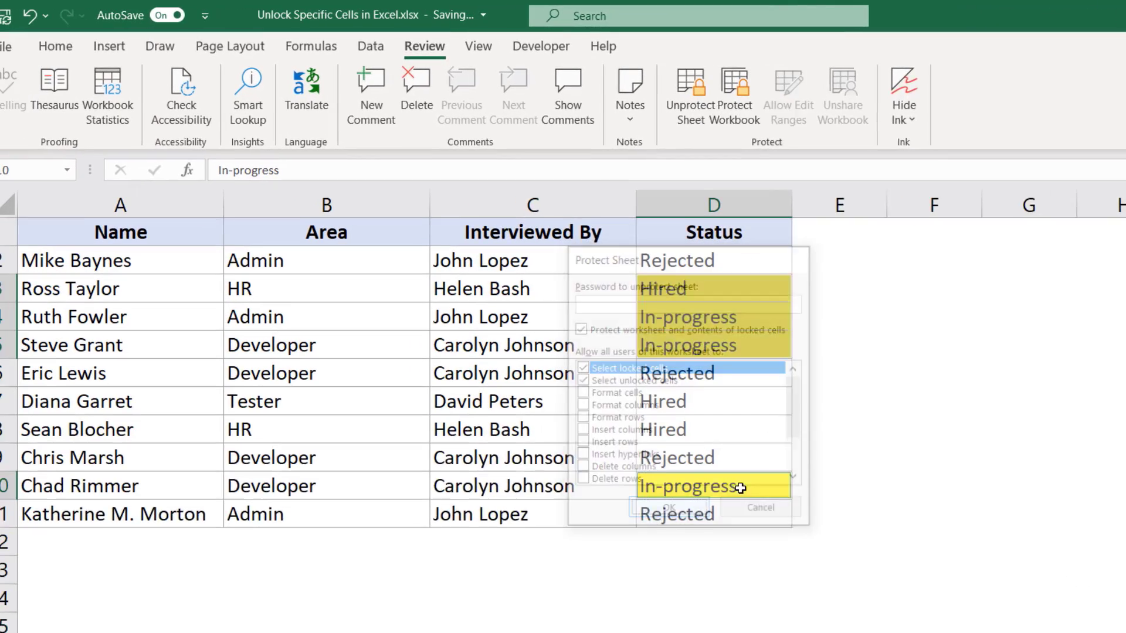
Try to edit the uncolored Status cells D2 and D6 to test the protection, dismissing each warning
{"action": "left_click", "coordinate": [757, 266]}
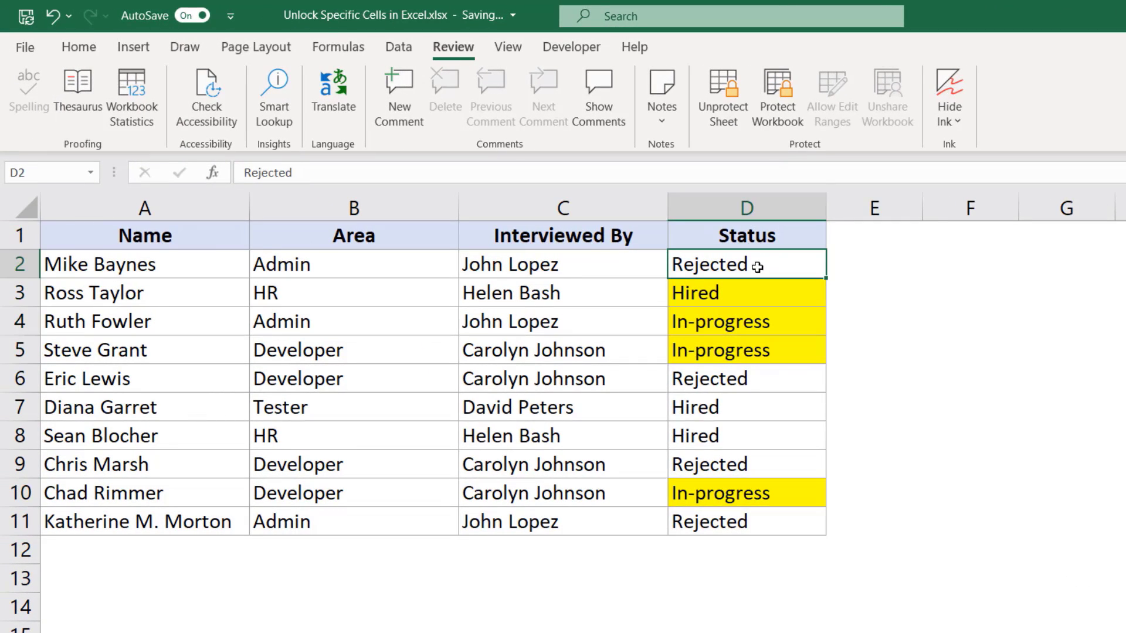
{"action": "double_click", "coordinate": [757, 266]}
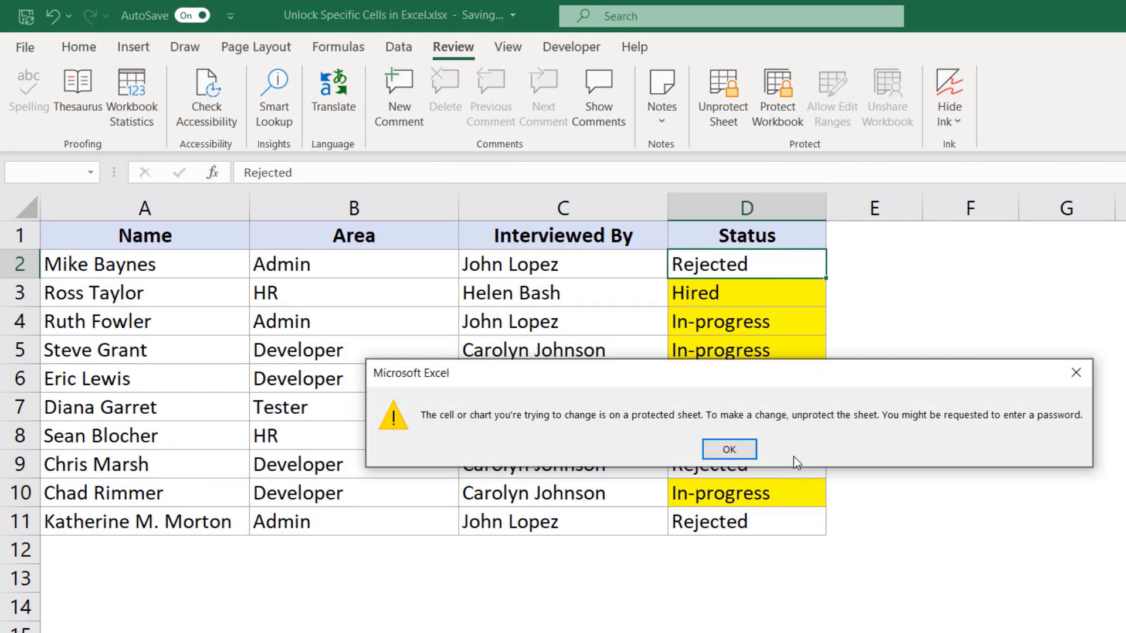
{"action": "left_click", "coordinate": [746, 453]}
{"action": "double_click", "coordinate": [749, 387]}
{"action": "left_click", "coordinate": [729, 449]}
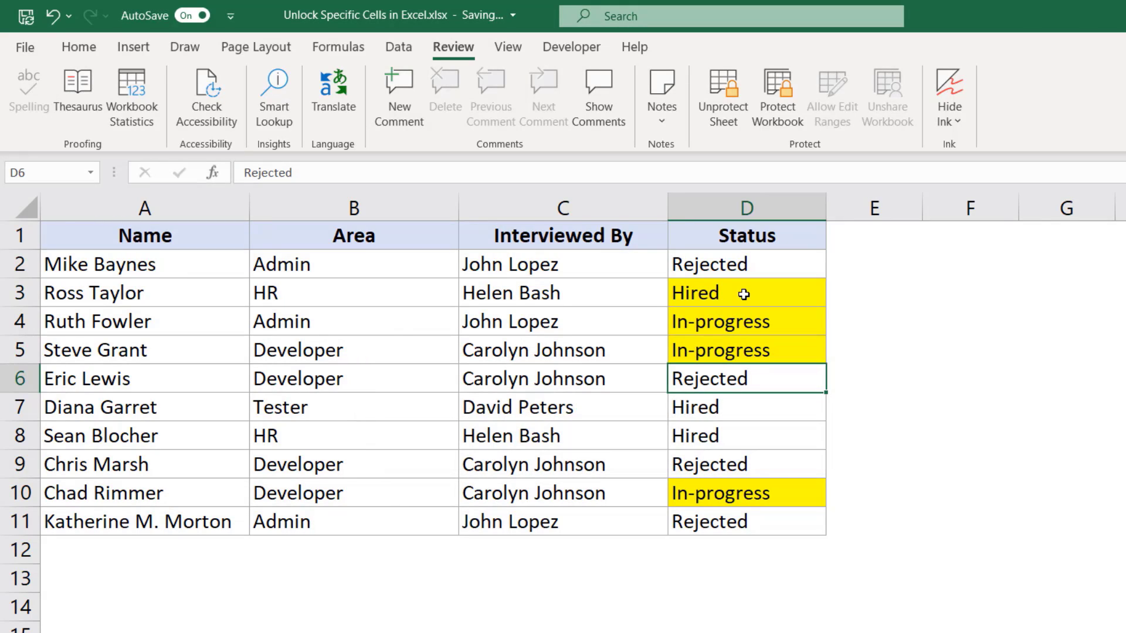
Test that the yellow cells D3, D4, D5 and D10 can be opened for editing
{"action": "double_click", "coordinate": [742, 294]}
{"action": "double_click", "coordinate": [770, 323]}
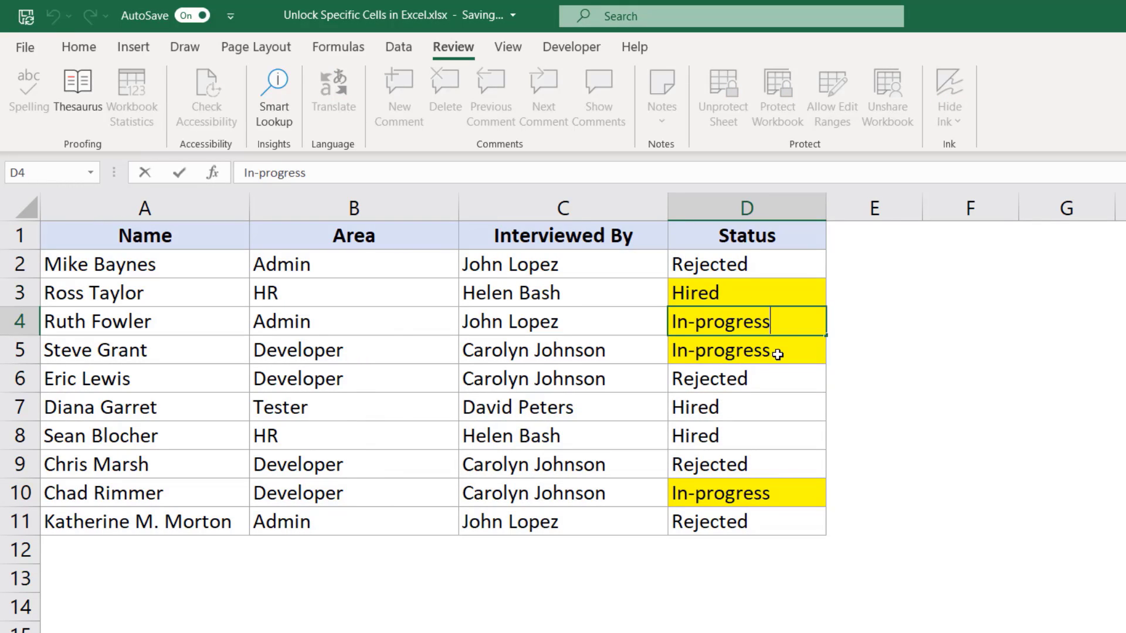
{"action": "double_click", "coordinate": [776, 350]}
{"action": "double_click", "coordinate": [790, 496]}
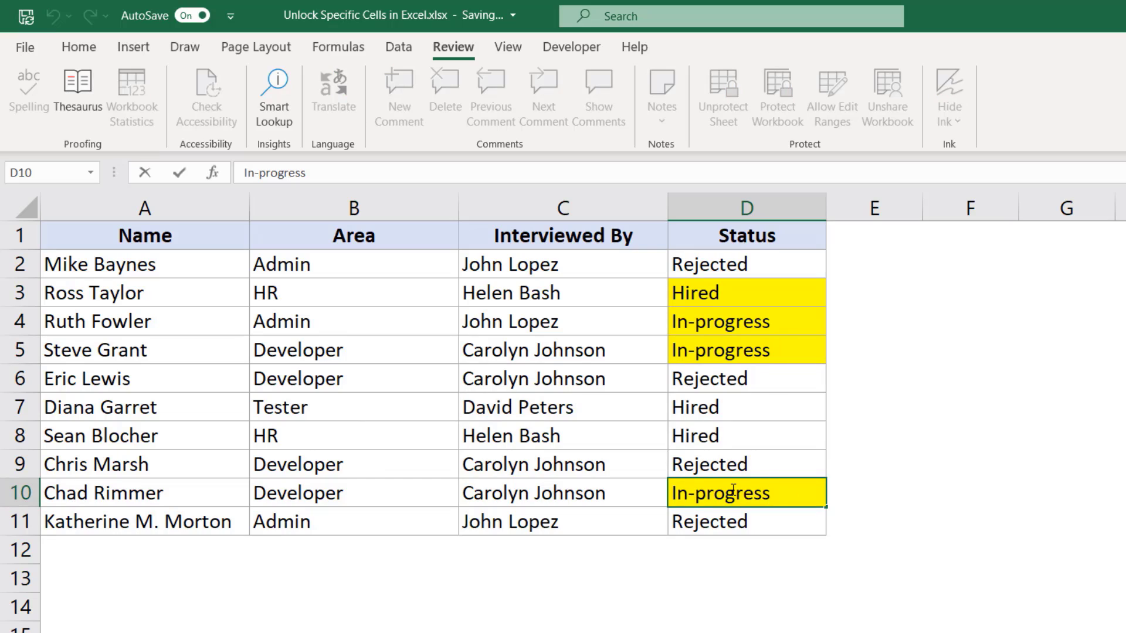